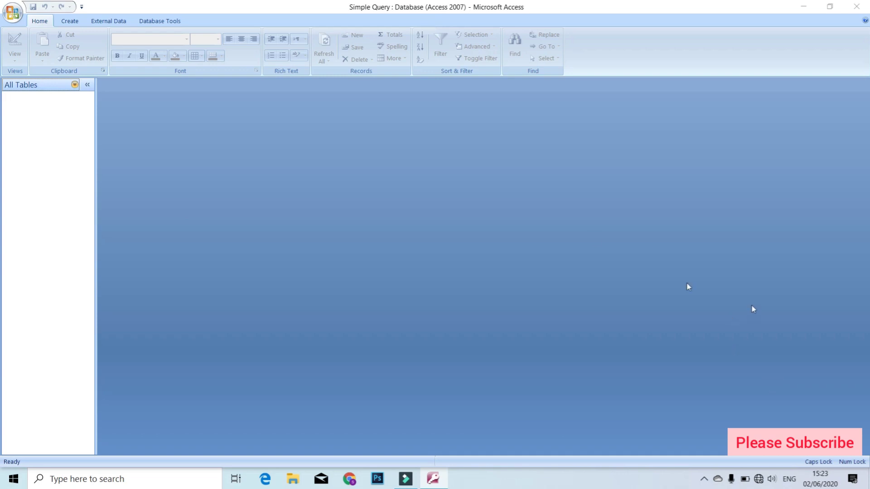
Show the Create ribbon commands for new tables, forms, reports and queries.
{"action": "left_click", "coordinate": [69, 22]}
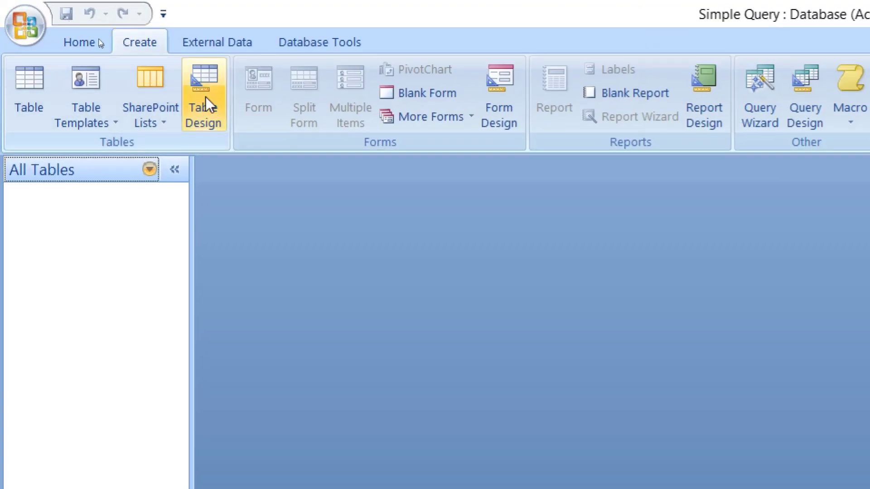
Start a new table design with E_ID as AutoNumber and an E_NAME field.
{"action": "left_click", "coordinate": [203, 83]}
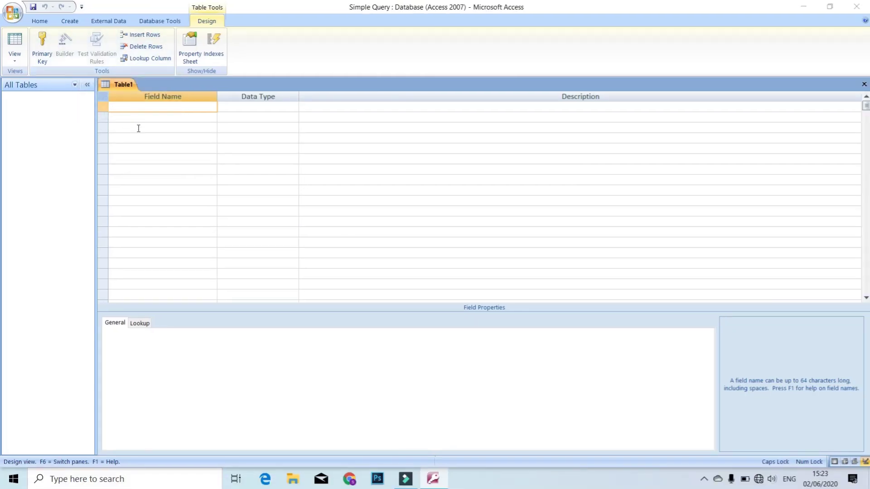
{"action": "type", "text": "E_ID"}
{"action": "key", "text": "Tab"}
{"action": "type", "text": "a"}
{"action": "key", "text": "Tab"}
{"action": "key", "text": "Tab"}
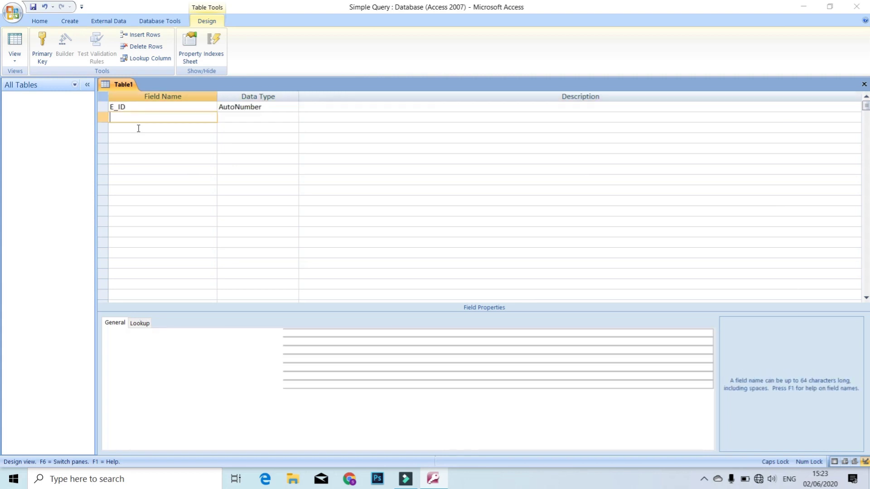
{"action": "type", "text": "E_NAME"}
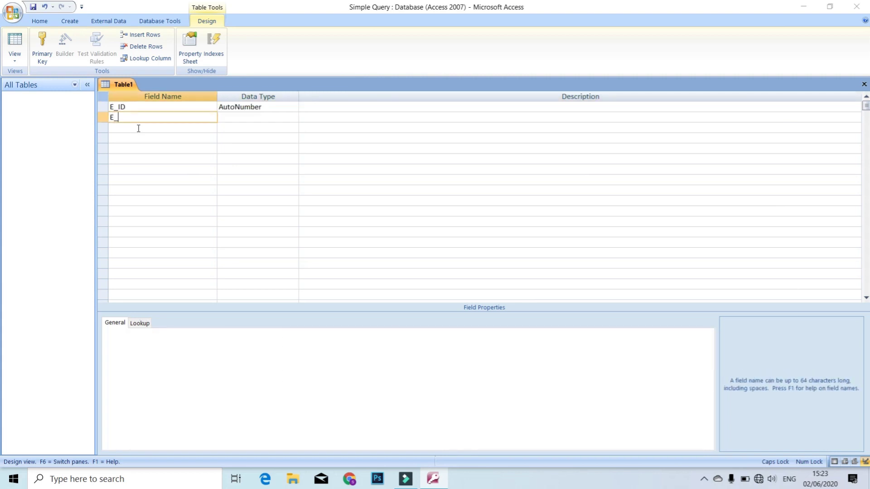
{"action": "key", "text": "Tab"}
{"action": "key", "text": "Tab"}
{"action": "key", "text": "Tab"}
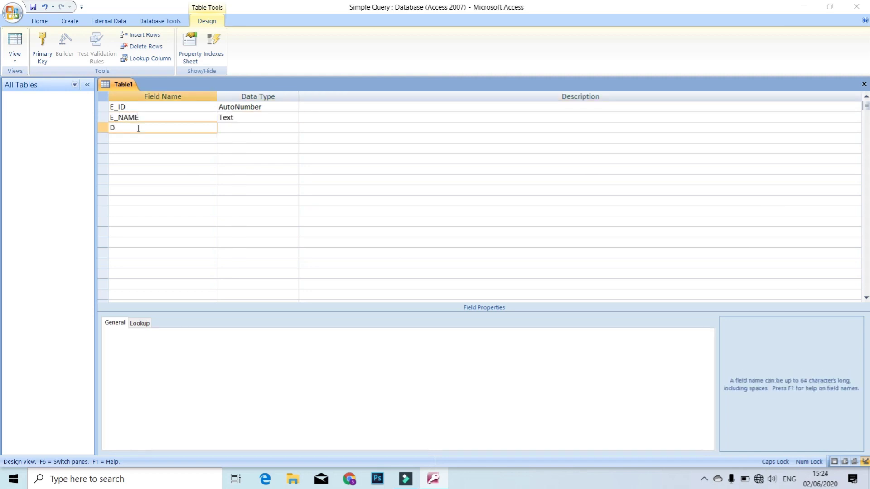
Add D_O_B as Date/Time, then ADDRESS and MOBILE NO as Text fields.
{"action": "type", "text": "D_O_B"}
{"action": "key", "text": "Tab"}
{"action": "type", "text": "D"}
{"action": "key", "text": "Tab"}
{"action": "key", "text": "Tab"}
{"action": "type", "text": "ADDRESS"}
{"action": "key", "text": "Tab"}
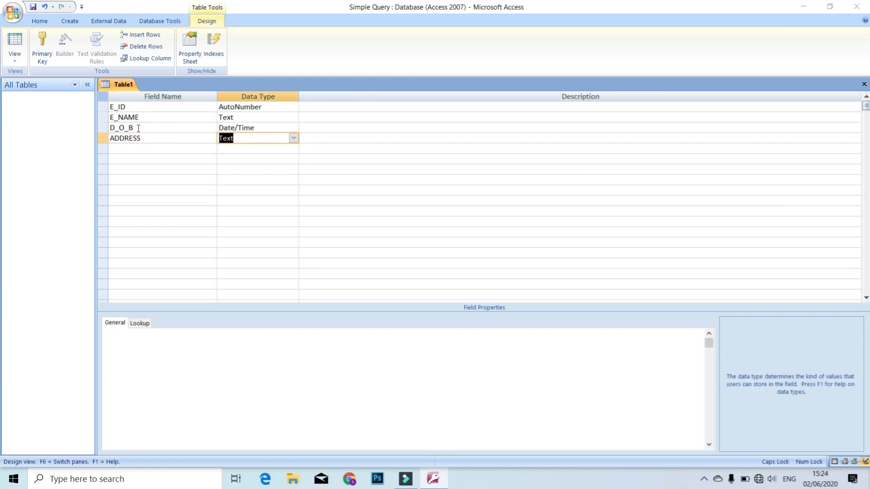
{"action": "key", "text": "Tab"}
{"action": "key", "text": "Tab"}
{"action": "type", "text": "MOBILE "}
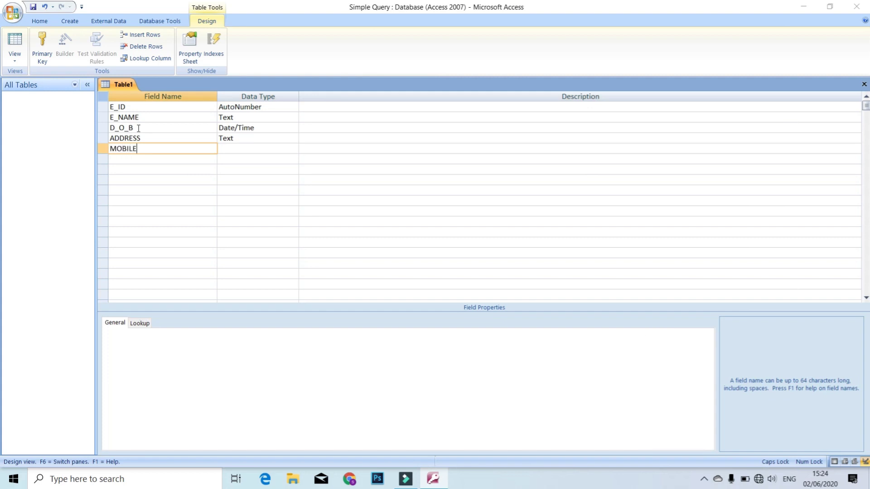
{"action": "type", "text": "NO"}
{"action": "key", "text": "Tab"}
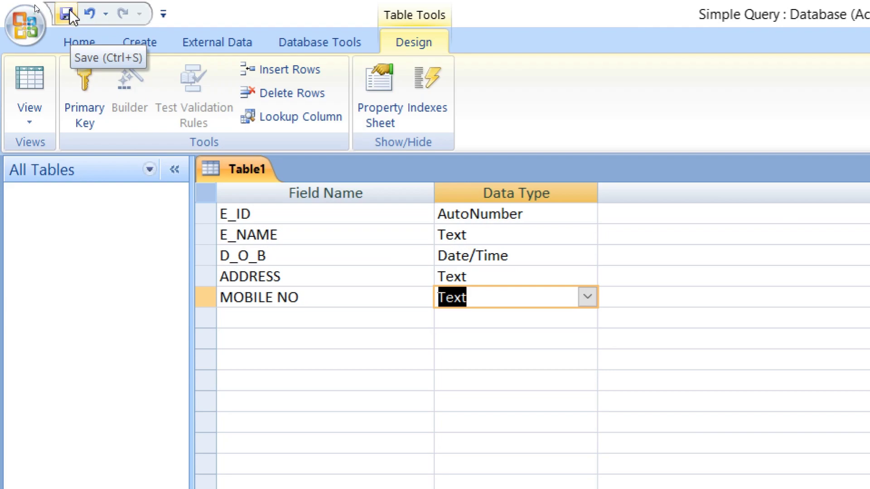
Save the table as Table1 without a primary key and close its design view.
{"action": "left_click", "coordinate": [71, 13]}
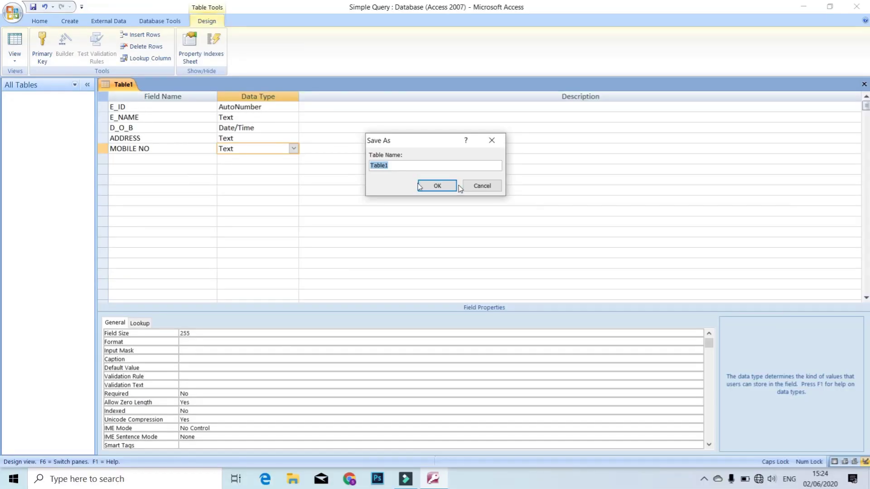
{"action": "left_click", "coordinate": [438, 186]}
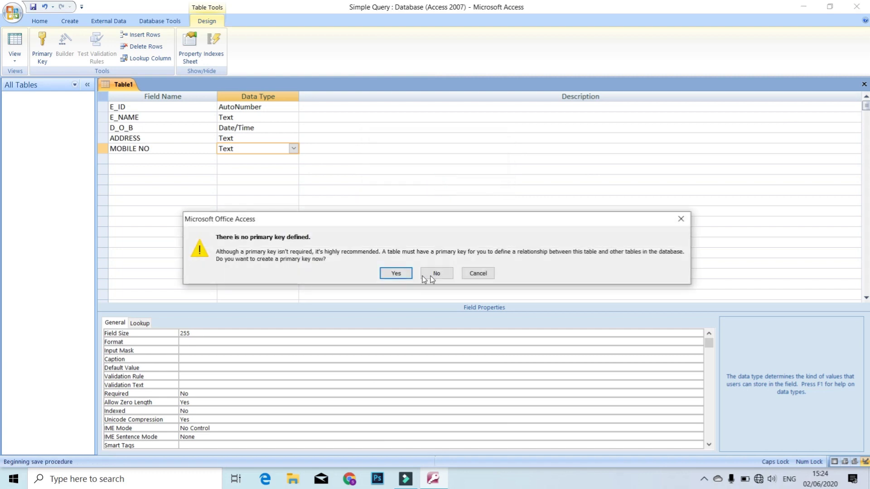
{"action": "left_click", "coordinate": [436, 275]}
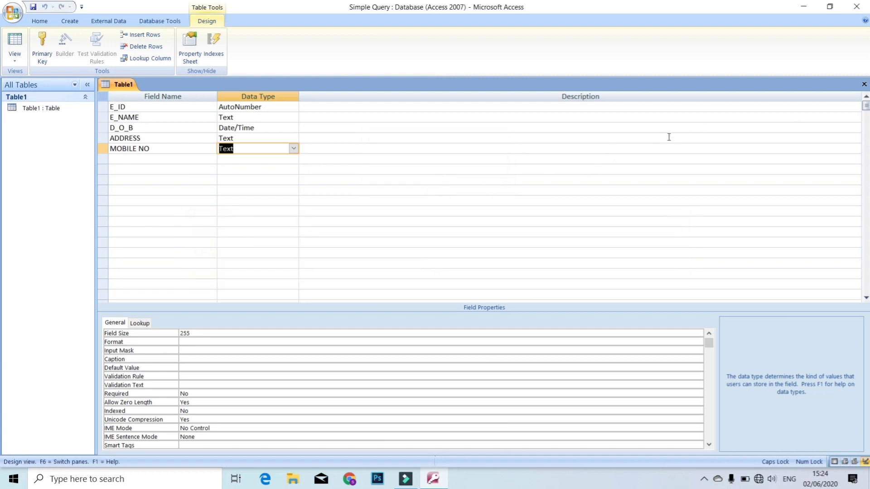
{"action": "left_click", "coordinate": [865, 85]}
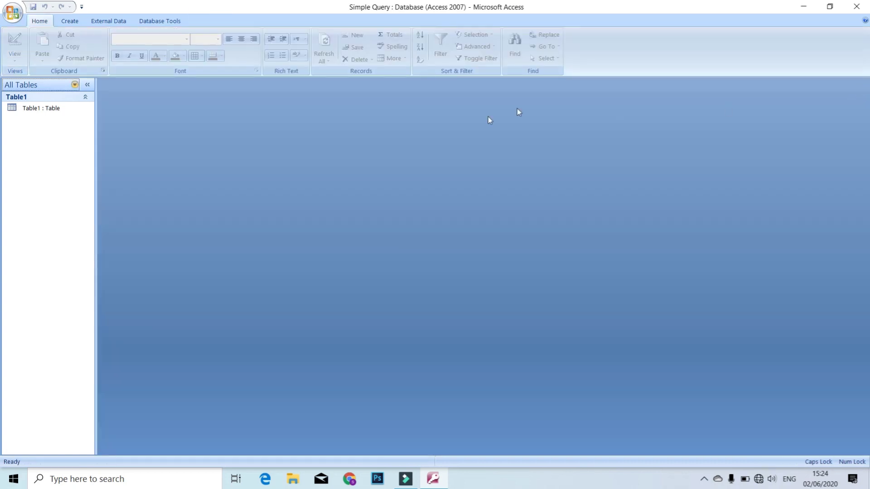
{"action": "left_click", "coordinate": [70, 21]}
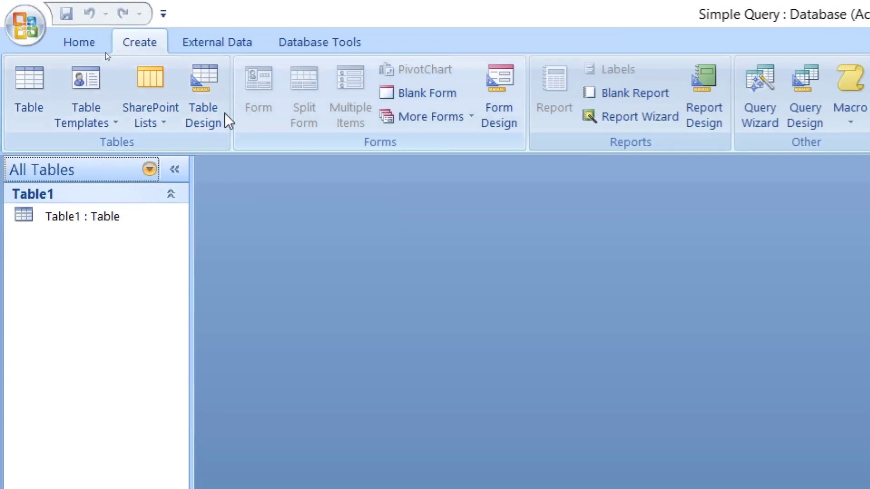
Start a second table design with E_ID as an AutoNumber field.
{"action": "left_click", "coordinate": [204, 98]}
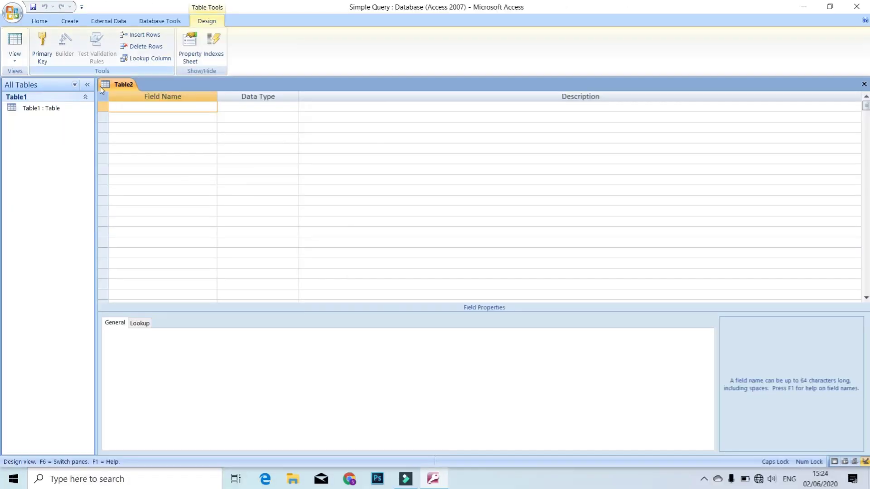
{"action": "type", "text": "E"}
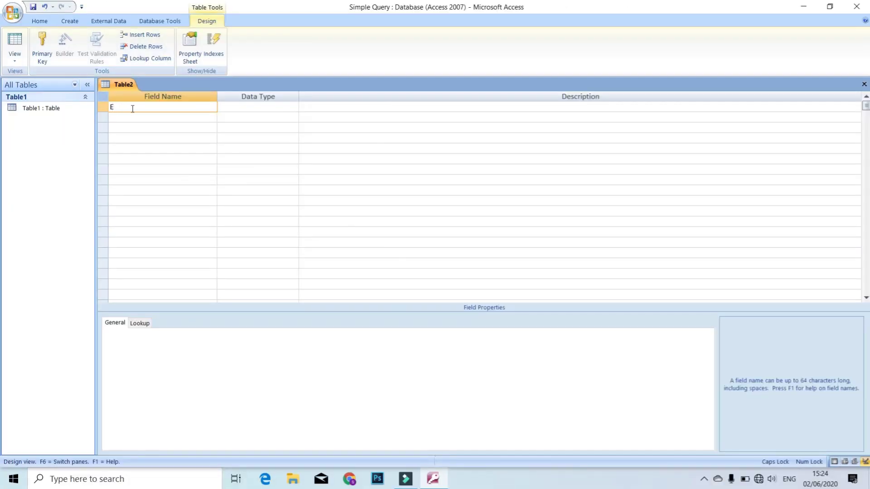
{"action": "type", "text": "_ID"}
{"action": "key", "text": "Tab"}
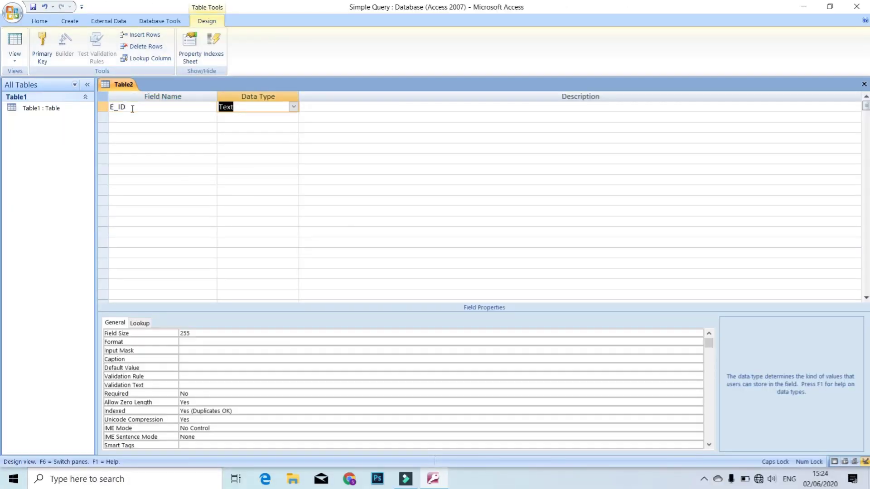
{"action": "type", "text": "a"}
{"action": "key", "text": "Tab"}
{"action": "key", "text": "Tab"}
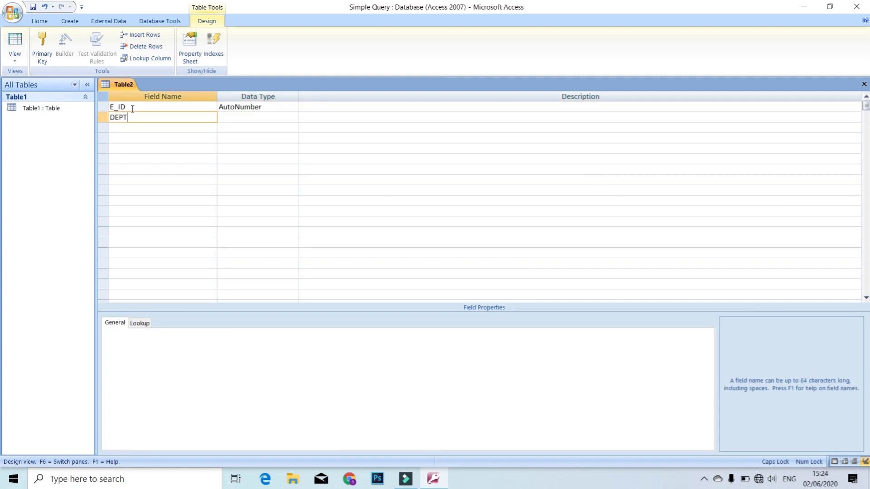
Add DEPT and DESIG as Text, D_O_J as Date/Time and BASIC as Number.
{"action": "key", "text": "Tab"}
{"action": "key", "text": "Tab"}
{"action": "key", "text": "Tab"}
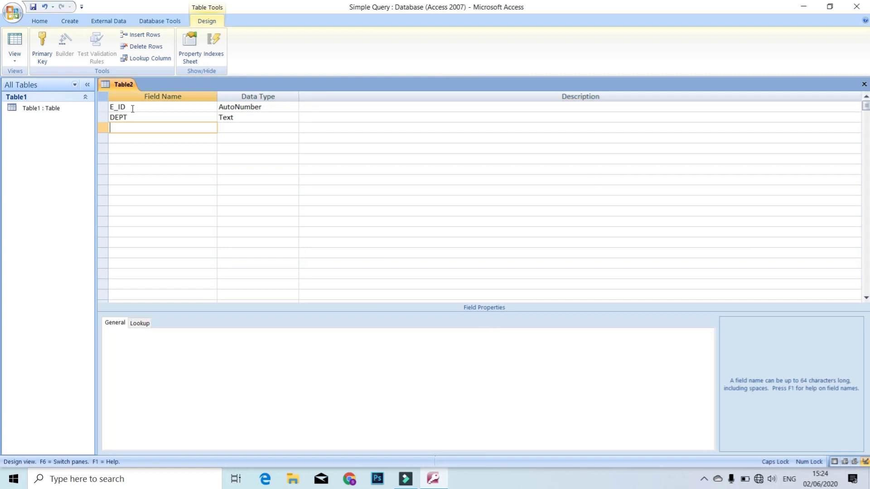
{"action": "type", "text": "DESIG"}
{"action": "key", "text": "Tab"}
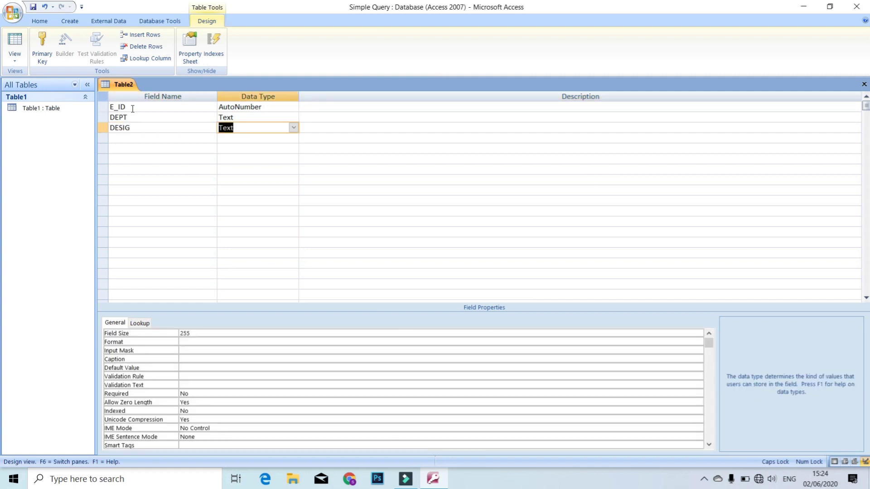
{"action": "key", "text": "Tab"}
{"action": "key", "text": "Tab"}
{"action": "type", "text": "D_O_J"}
{"action": "key", "text": "Tab"}
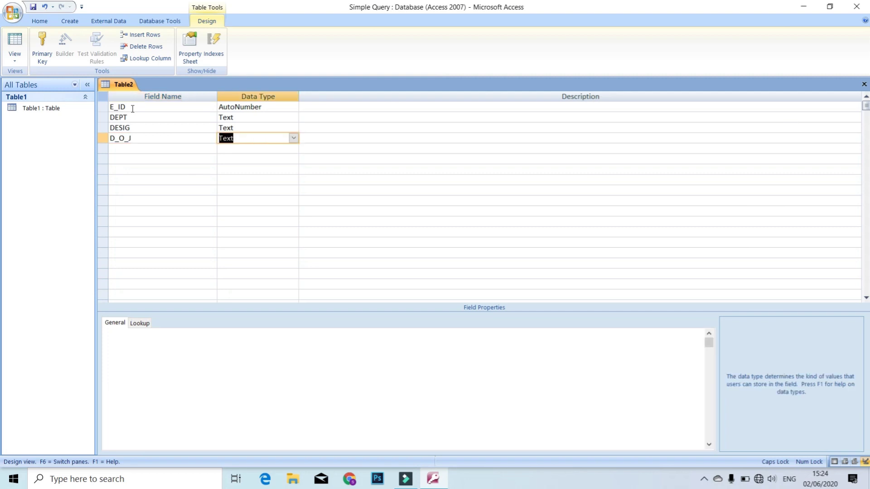
{"action": "type", "text": "d"}
{"action": "key", "text": "Tab"}
{"action": "key", "text": "Tab"}
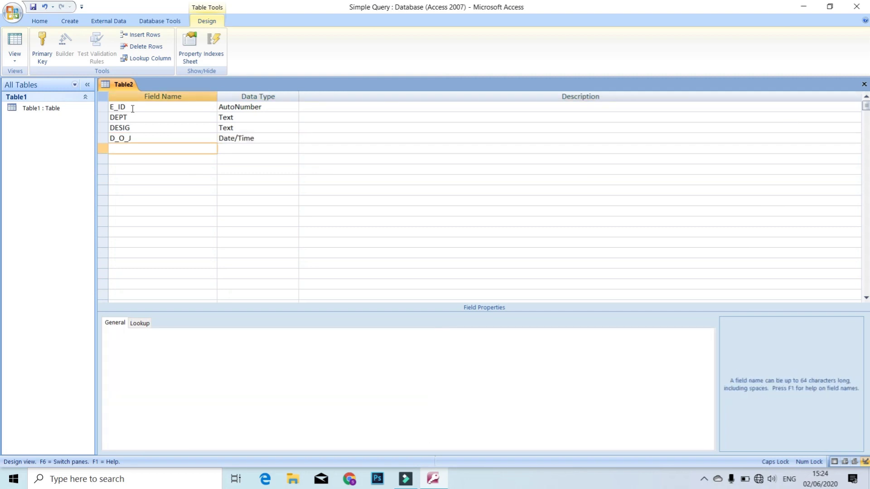
{"action": "type", "text": "BASIC"}
{"action": "key", "text": "Tab"}
{"action": "type", "text": "N"}
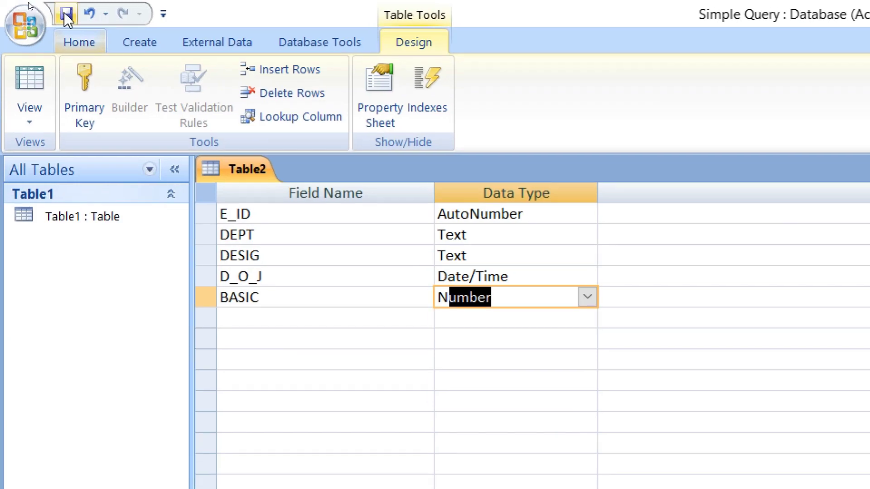
Save the table as Table2 without a primary key and close its design.
{"action": "left_click", "coordinate": [66, 15]}
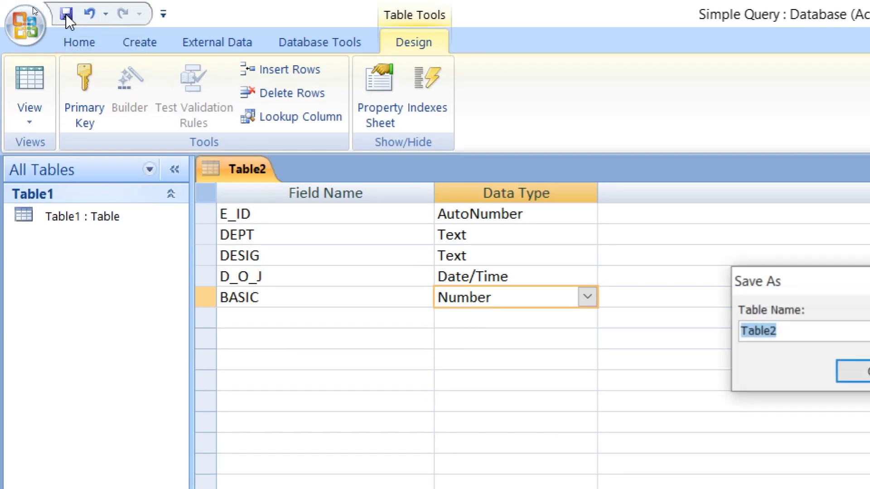
{"action": "left_click", "coordinate": [436, 185]}
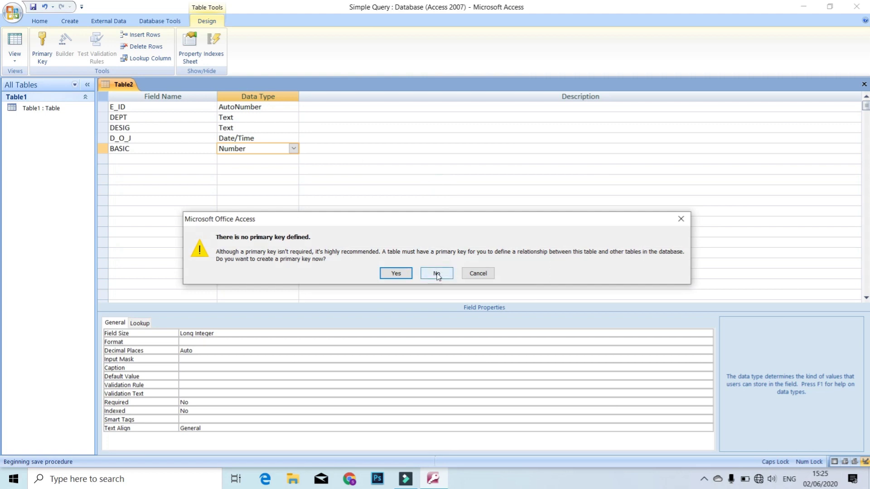
{"action": "left_click", "coordinate": [436, 273]}
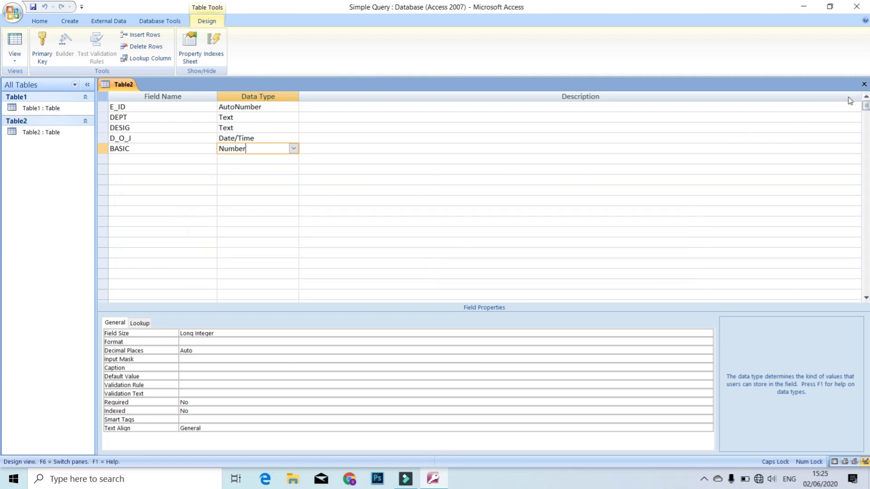
{"action": "left_click", "coordinate": [864, 85]}
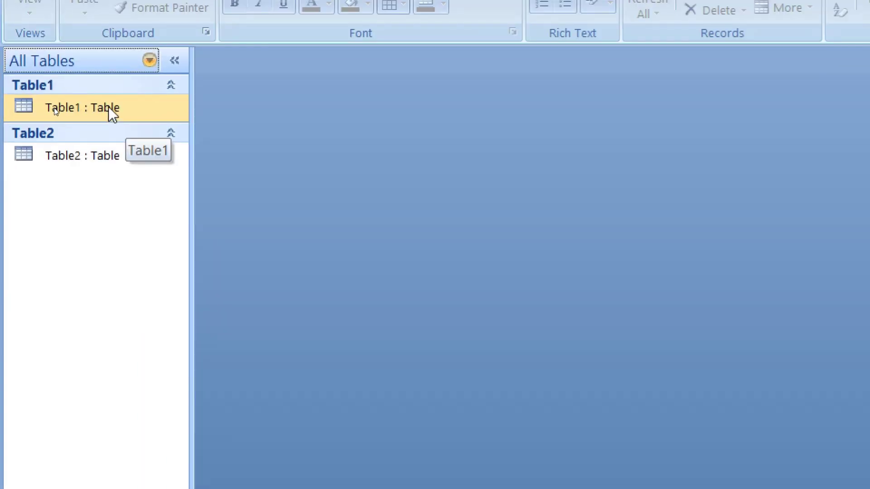
Make E_ID the primary key of Table1 in Design View, then save and close it.
{"action": "right_click", "coordinate": [55, 109]}
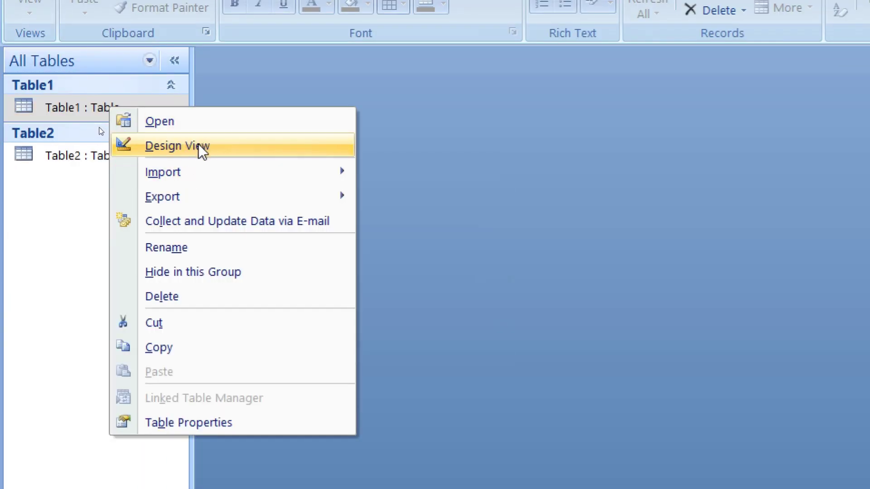
{"action": "left_click", "coordinate": [197, 145]}
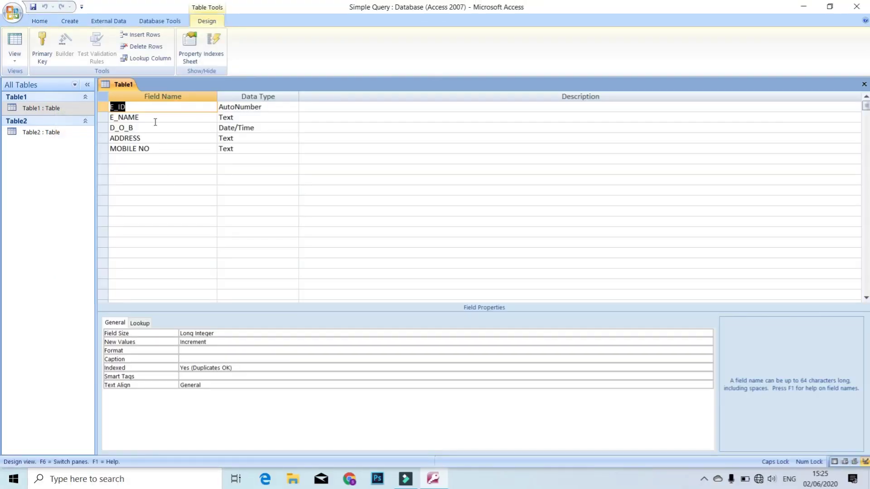
{"action": "left_click", "coordinate": [149, 107]}
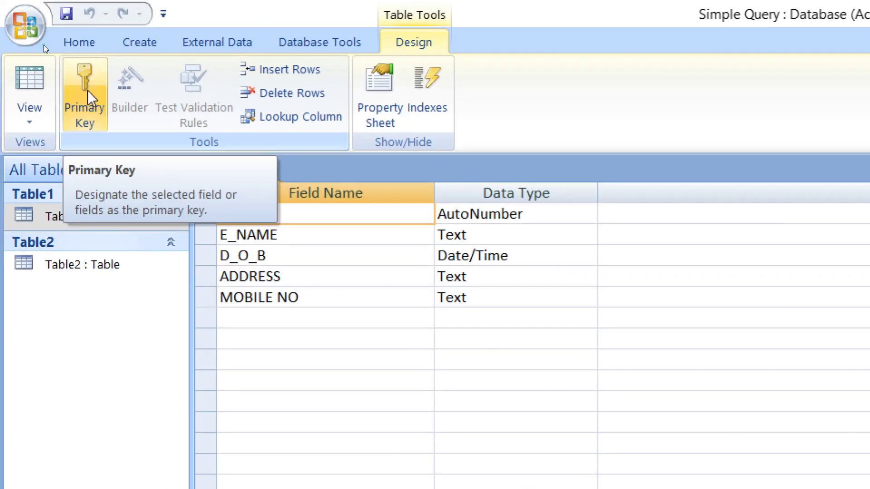
{"action": "left_click", "coordinate": [88, 93]}
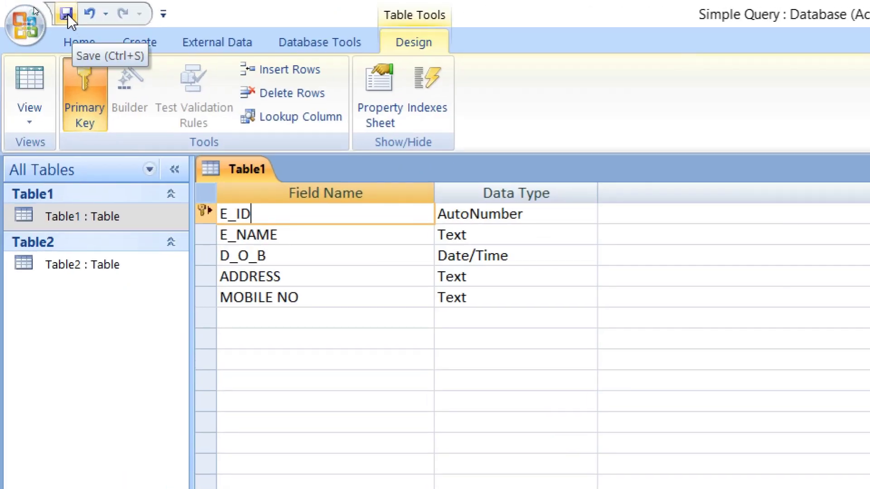
{"action": "left_click", "coordinate": [67, 14]}
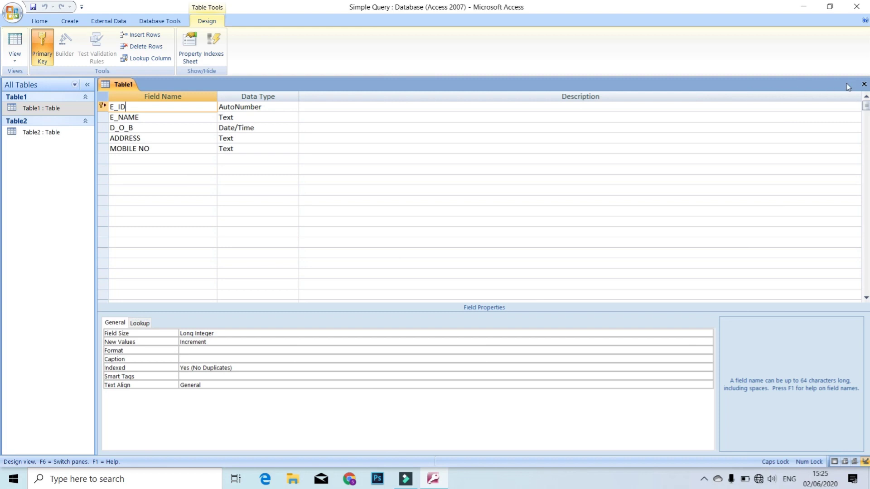
{"action": "left_click", "coordinate": [863, 85]}
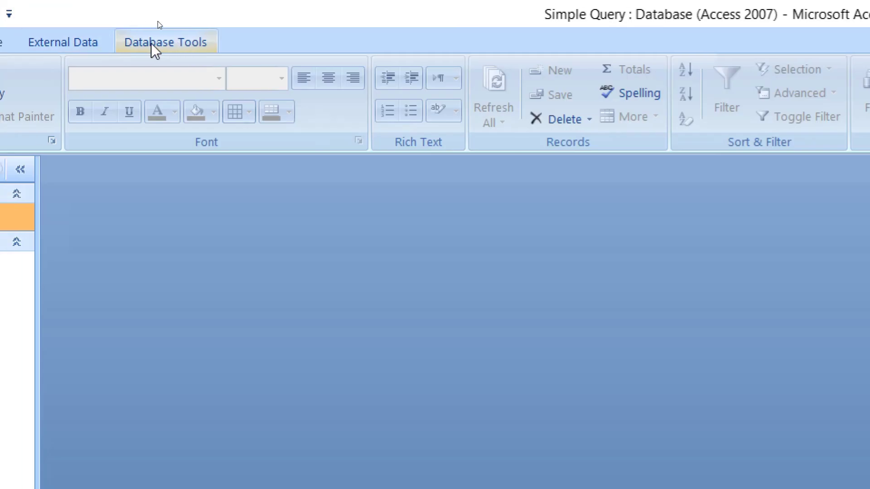
Open Relationships from Database Tools and add Table1 and Table2 to the layout.
{"action": "left_click", "coordinate": [156, 43]}
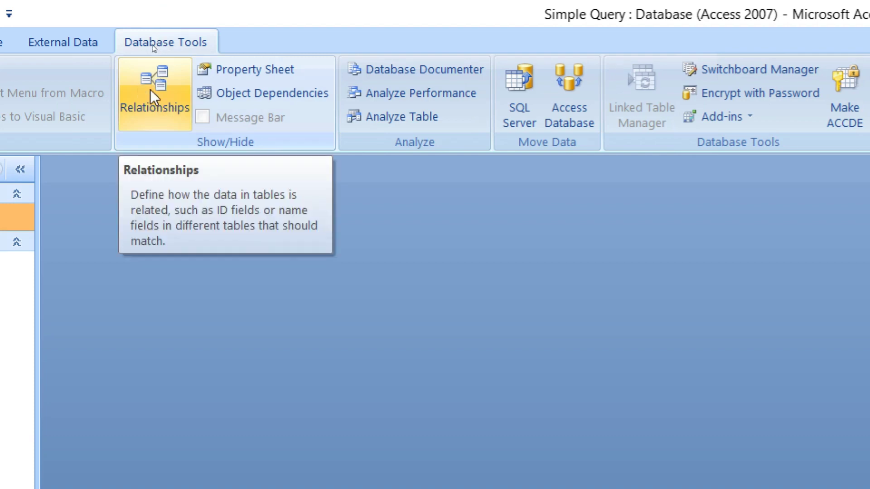
{"action": "left_click", "coordinate": [151, 89]}
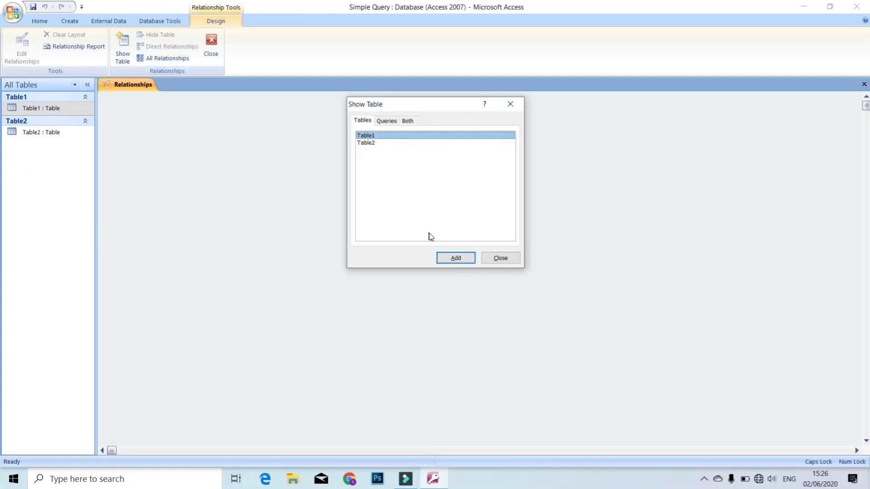
{"action": "left_click", "coordinate": [455, 256]}
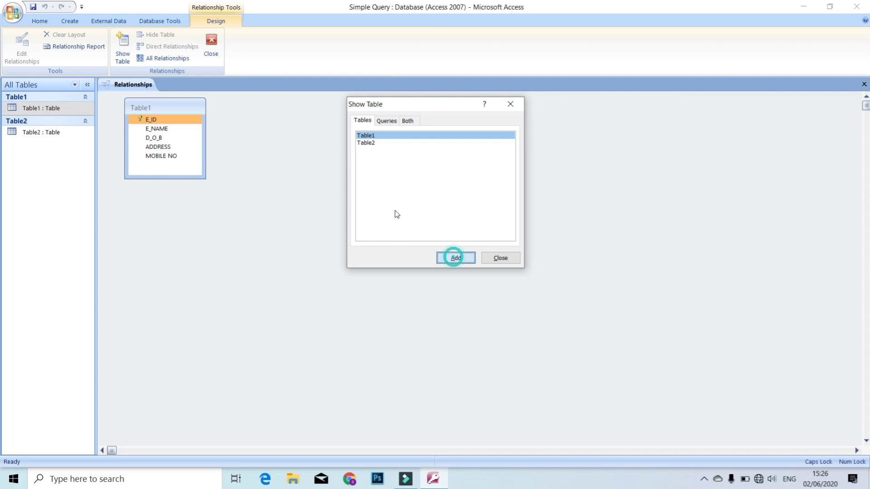
{"action": "left_click", "coordinate": [373, 144]}
{"action": "left_click", "coordinate": [446, 259]}
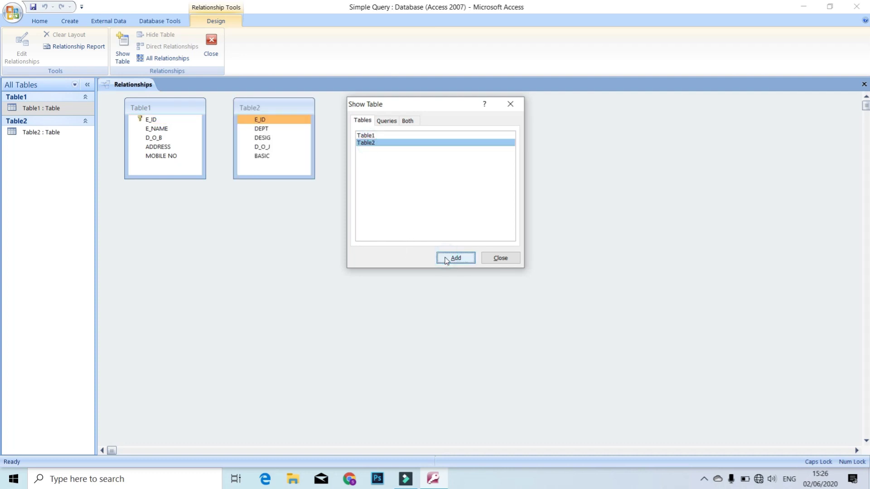
{"action": "left_click", "coordinate": [500, 258]}
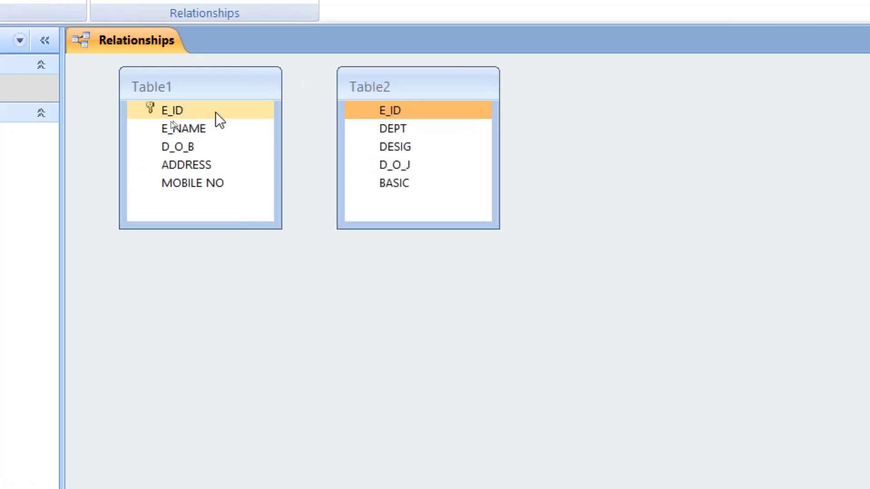
Link Table1's E_ID to Table2's E_ID, tidy the layout, save and close Relationships.
{"action": "left_click_drag", "start_coordinate": [172, 108], "coordinate": [393, 112]}
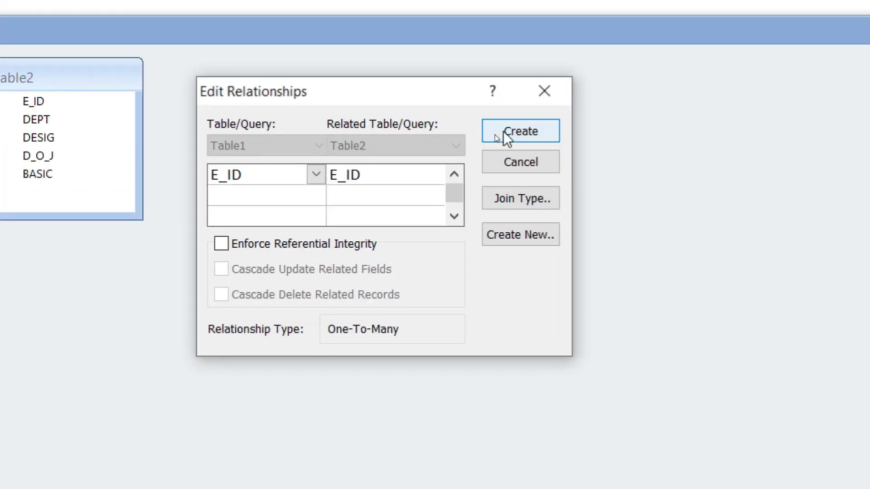
{"action": "left_click", "coordinate": [504, 132]}
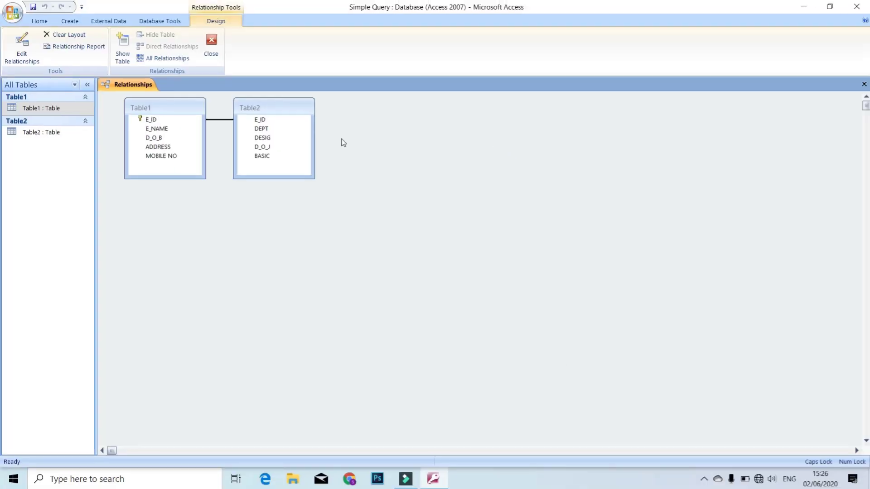
{"action": "left_click_drag", "start_coordinate": [295, 107], "coordinate": [356, 156]}
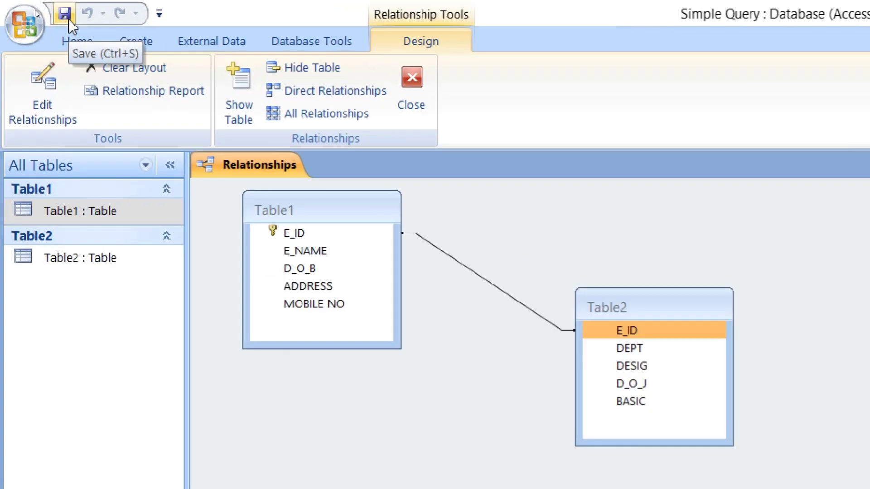
{"action": "left_click", "coordinate": [64, 14]}
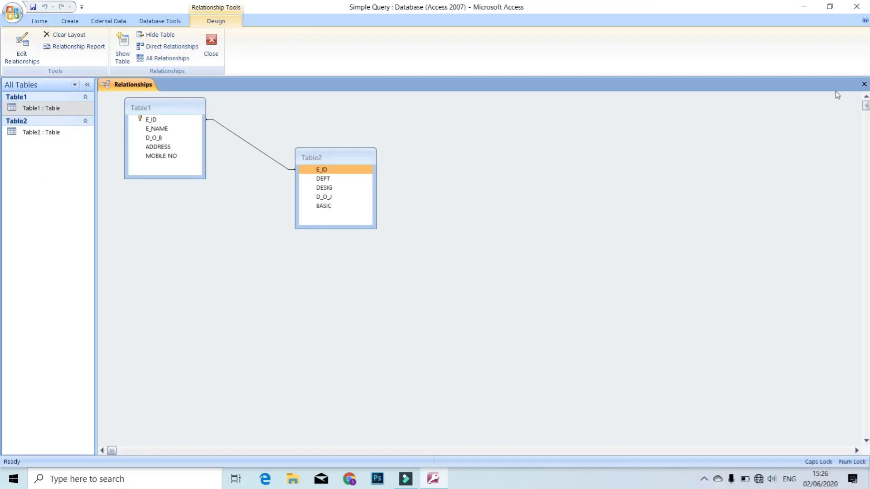
{"action": "left_click", "coordinate": [864, 84]}
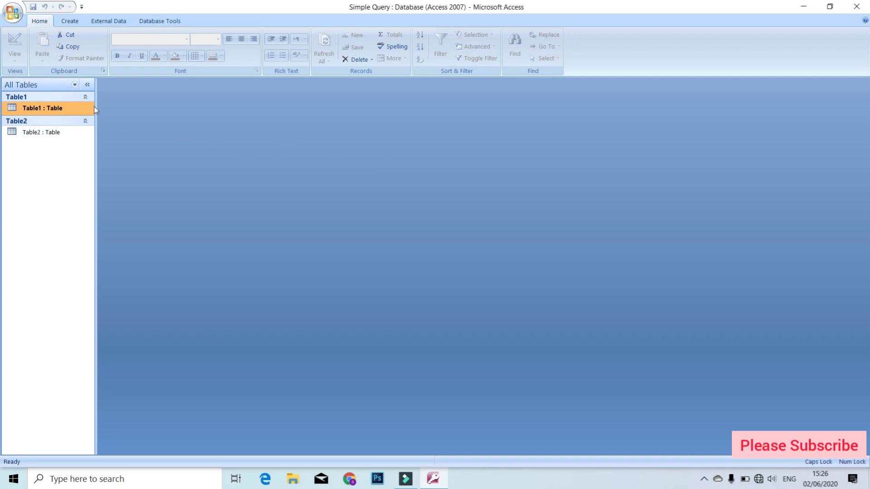
Open Table1 and enter the first employee's name, birth date 15/04/1988, address and mobile number.
{"action": "double_click", "coordinate": [83, 107]}
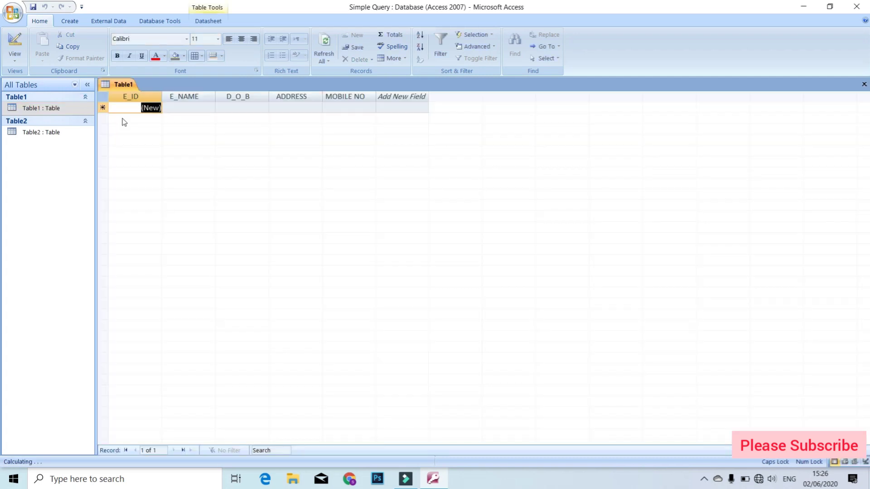
{"action": "key", "text": "Tab"}
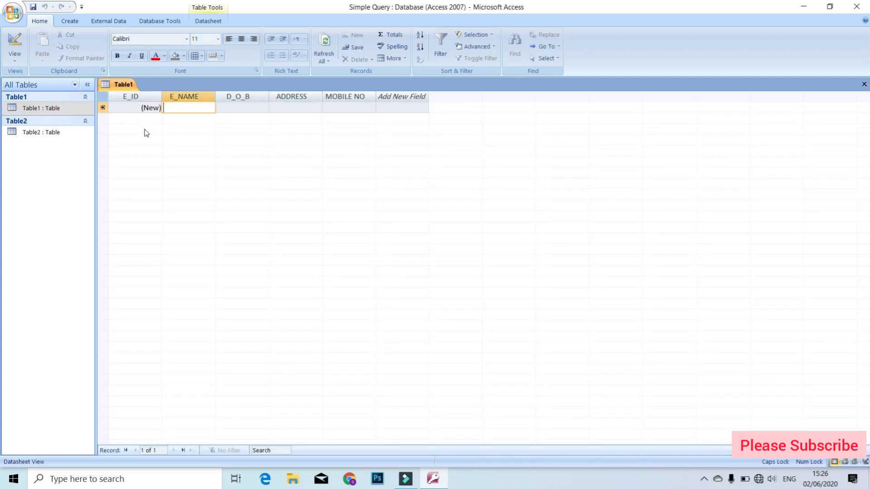
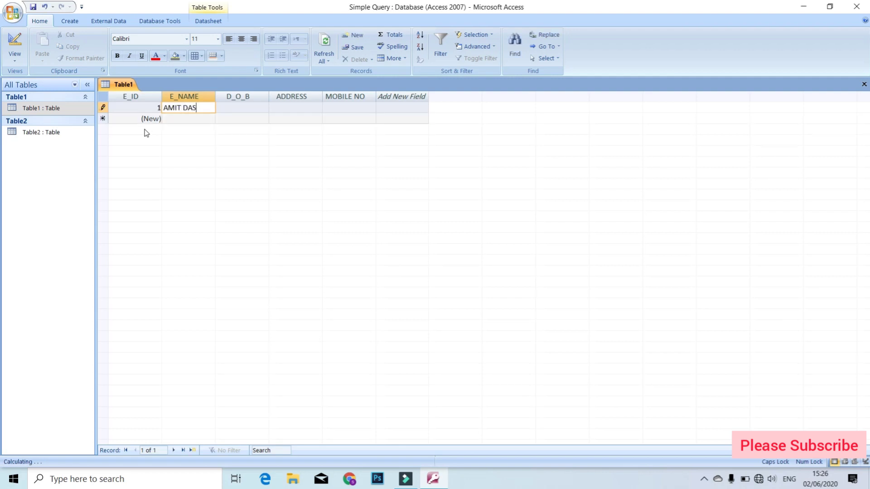
{"action": "key", "text": "Tab"}
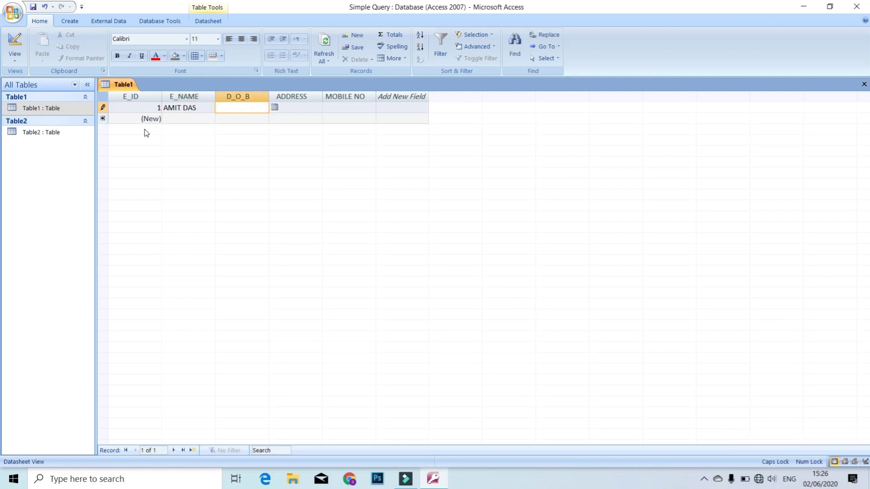
{"action": "key", "text": "Tab"}
{"action": "key", "text": "Tab"}
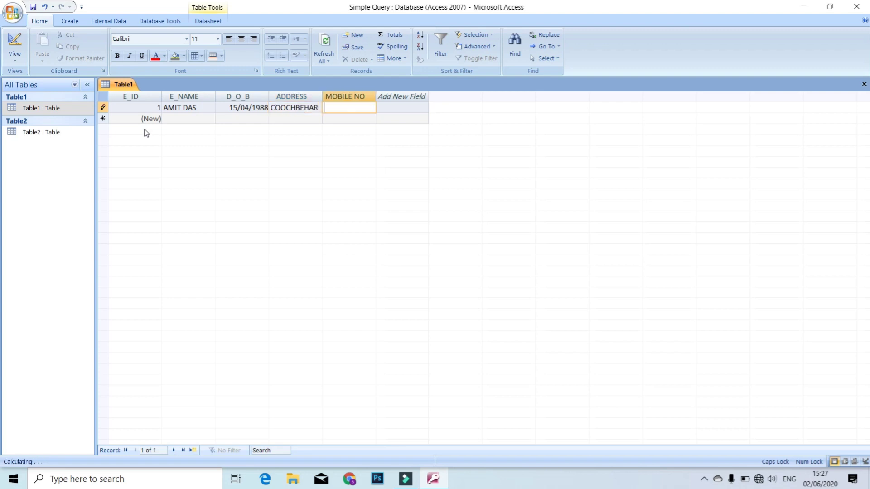
{"action": "key", "text": "Tab"}
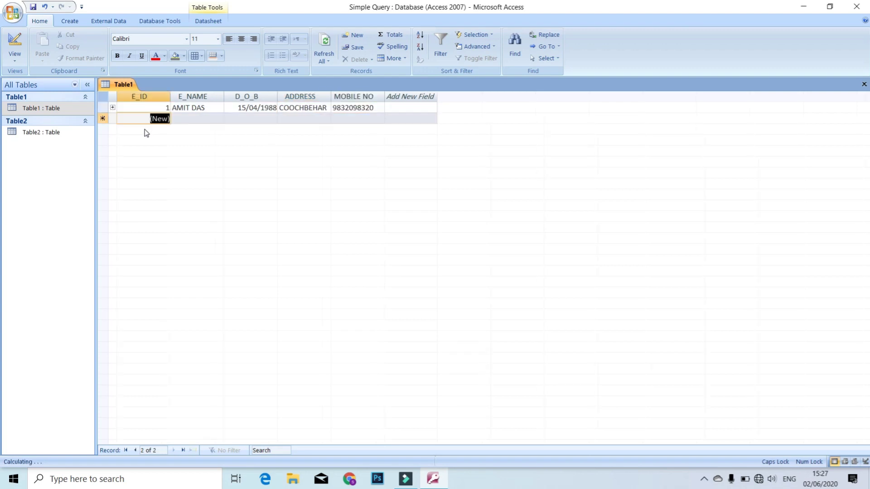
{"action": "key", "text": "Tab"}
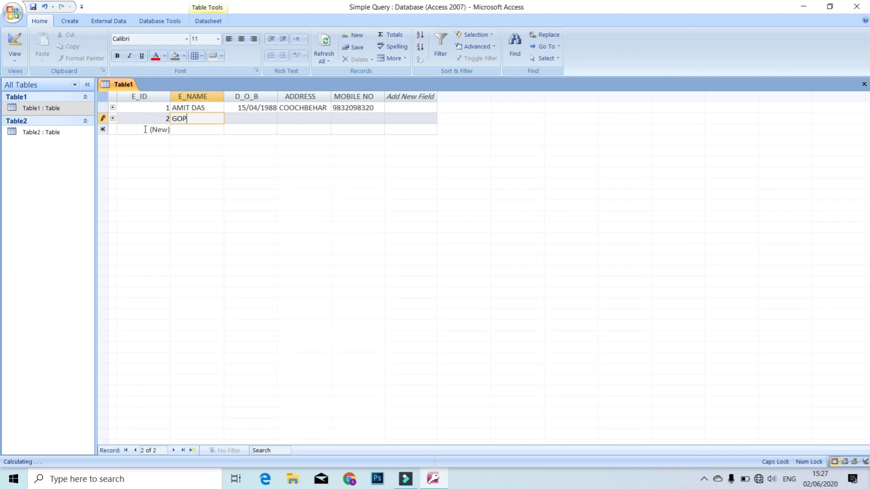
{"action": "key", "text": "Tab"}
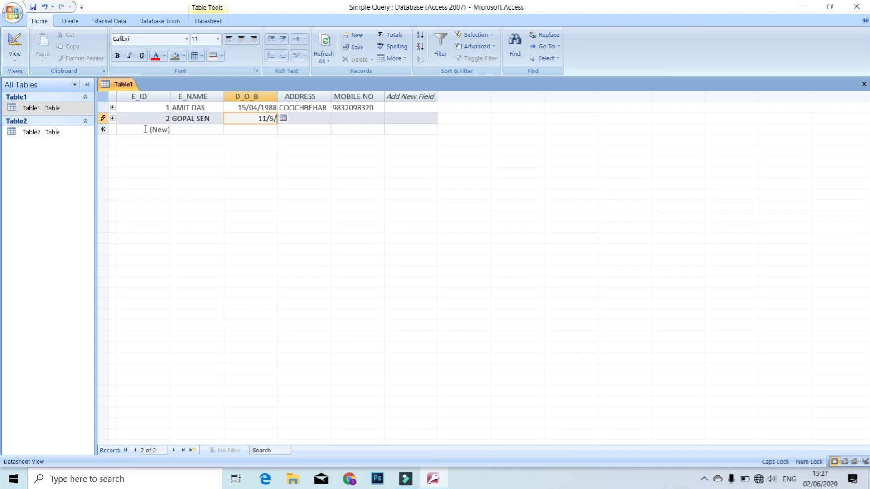
{"action": "key", "text": "Tab"}
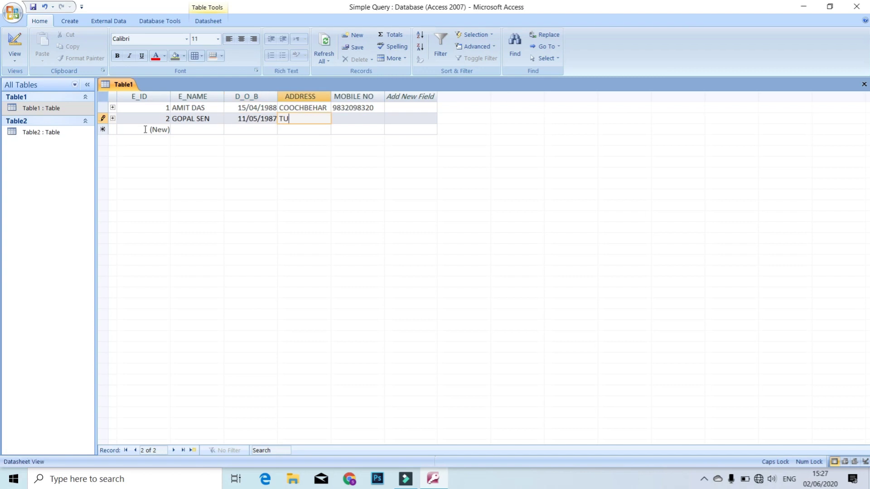
{"action": "key", "text": "Tab"}
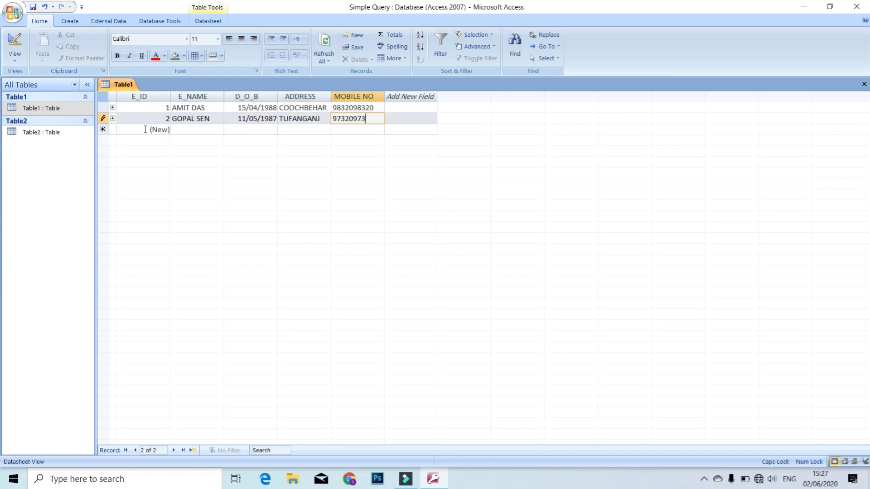
{"action": "left_click", "coordinate": [145, 130]}
{"action": "key", "text": "Tab"}
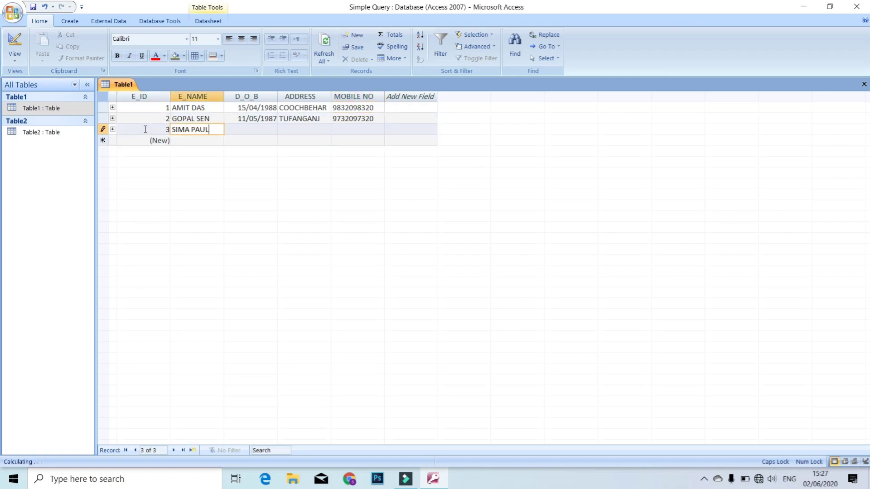
{"action": "key", "text": "Tab"}
{"action": "type", "text": "15/04/19"}
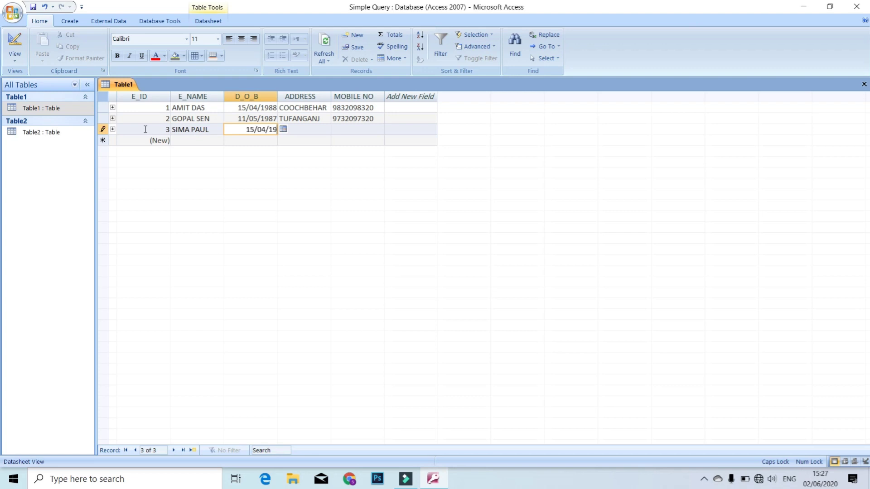
{"action": "type", "text": "90"}
{"action": "key", "text": "Tab"}
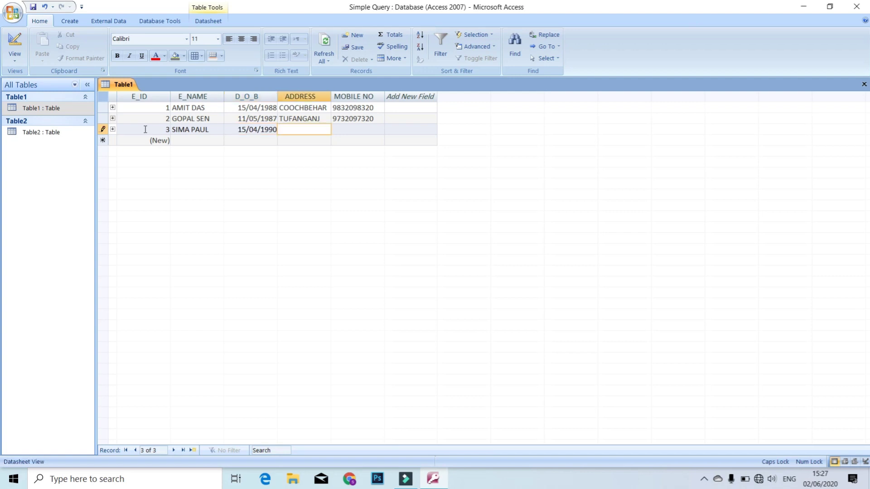
{"action": "type", "text": "DINHATA"}
{"action": "key", "text": "Tab"}
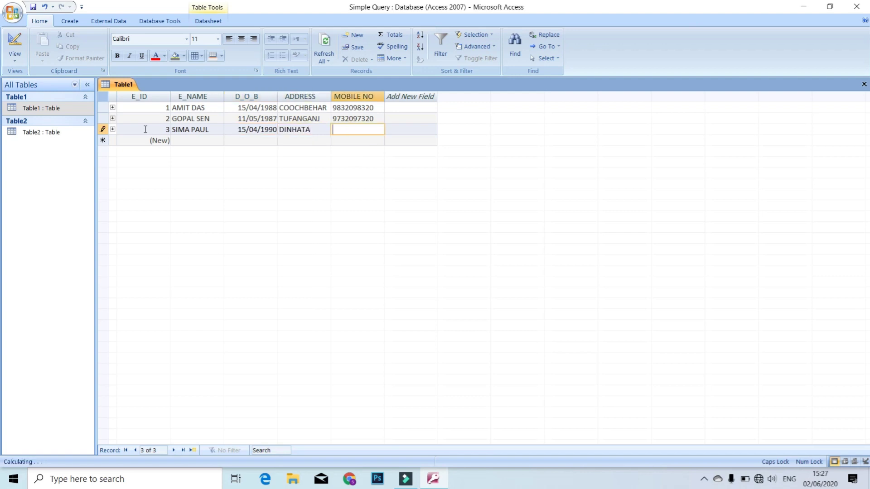
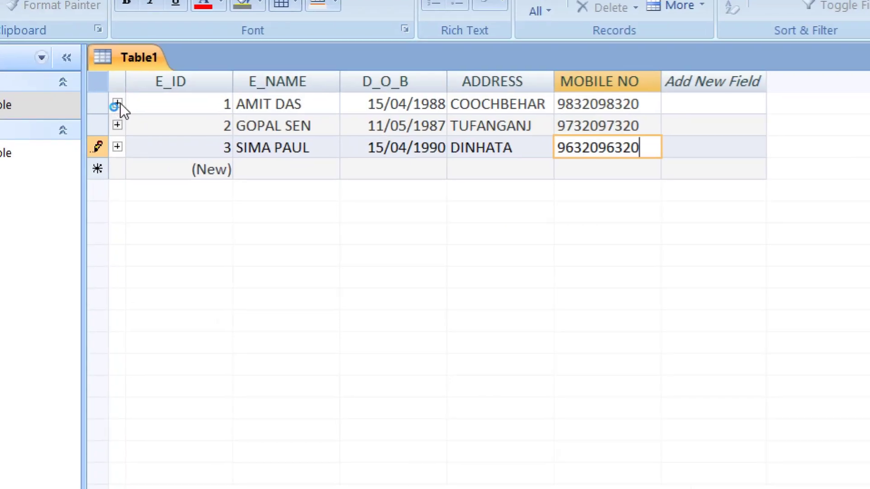
Give employee 1 job details BANK, MANAGER, joined 11/04/2002, basic 33500.
{"action": "left_click", "coordinate": [117, 103]}
{"action": "left_click", "coordinate": [183, 150]}
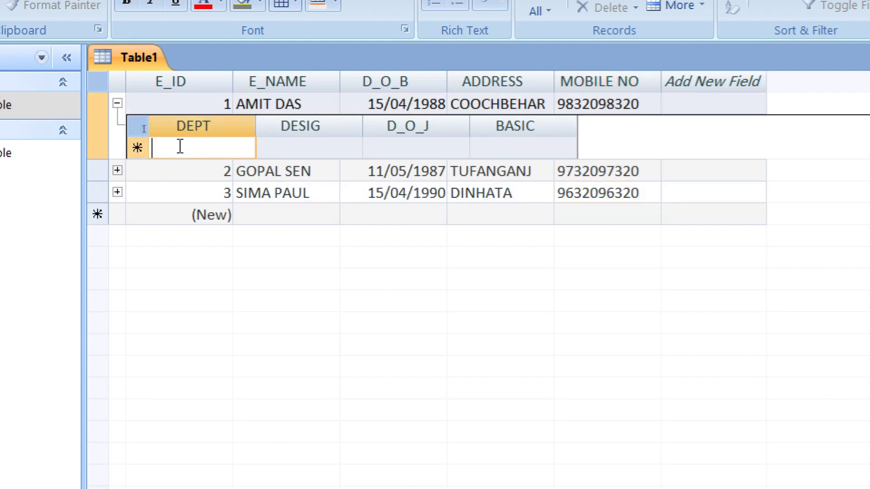
{"action": "type", "text": "BANK"}
{"action": "key", "text": "Tab"}
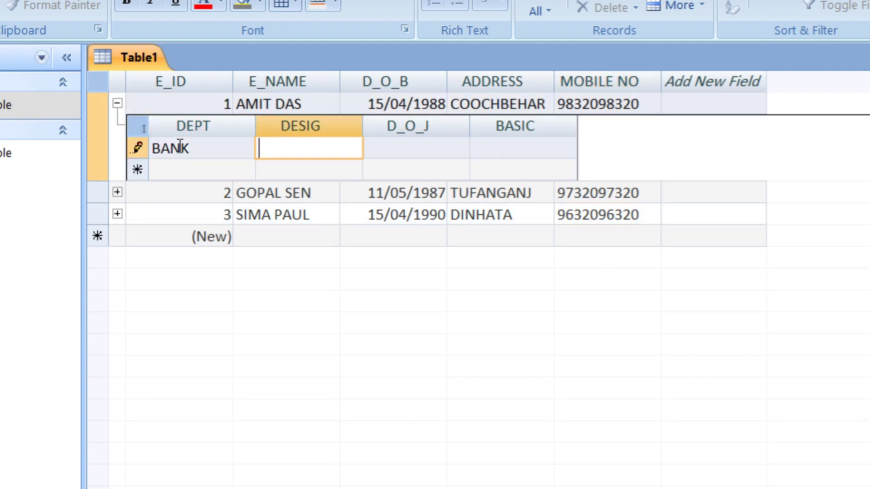
{"action": "type", "text": "MANAGER"}
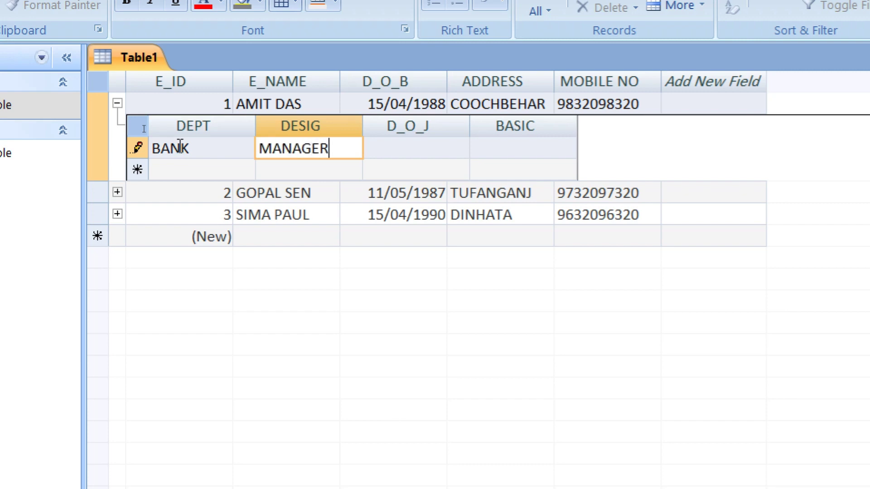
{"action": "key", "text": "Tab"}
{"action": "type", "text": "11/04/1"}
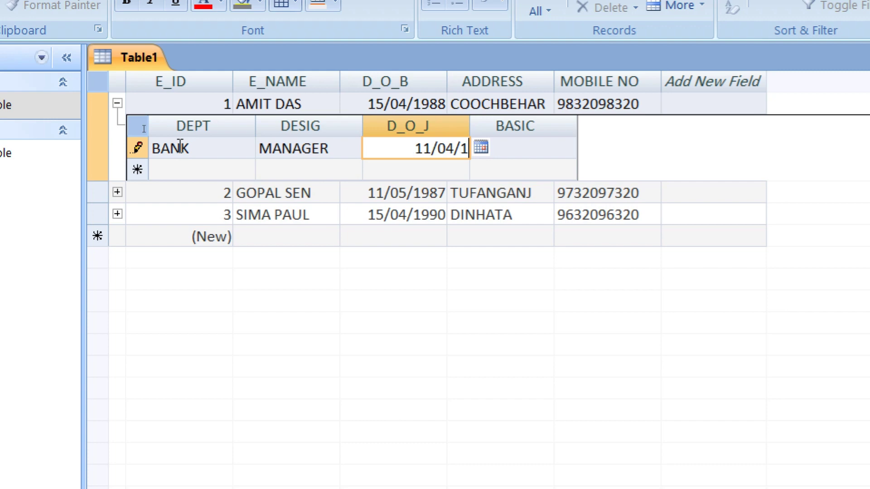
{"action": "key", "text": "BackSpace"}
{"action": "type", "text": "2002"}
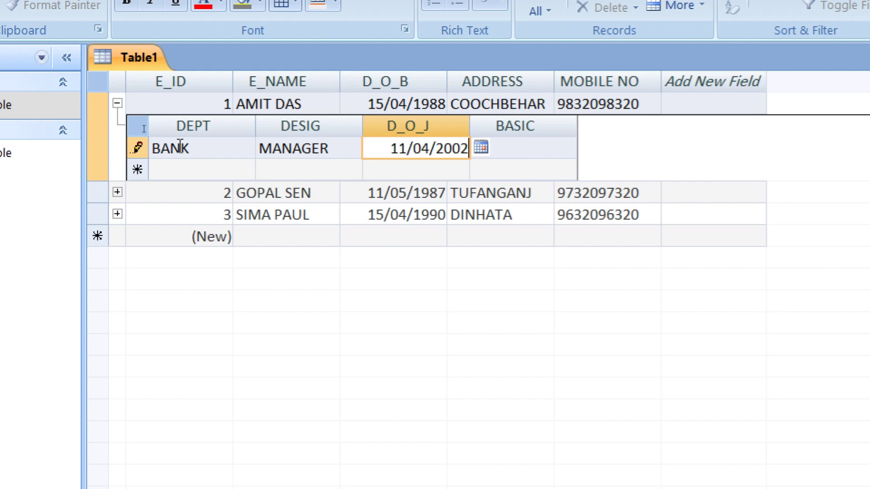
{"action": "key", "text": "Tab"}
{"action": "type", "text": "33500"}
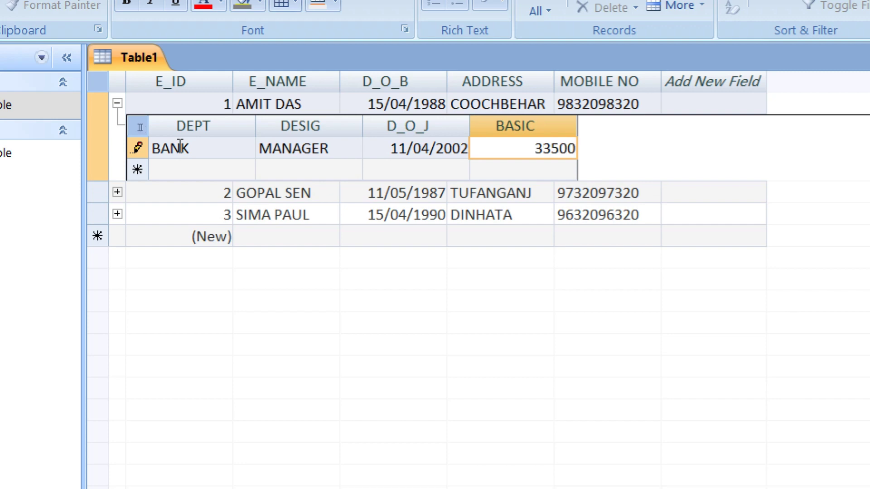
Give employee 2 job details BANK, ASST. MGR., joined 11/11/2004, basic 29500.
{"action": "left_click", "coordinate": [121, 193]}
{"action": "left_click", "coordinate": [184, 239]}
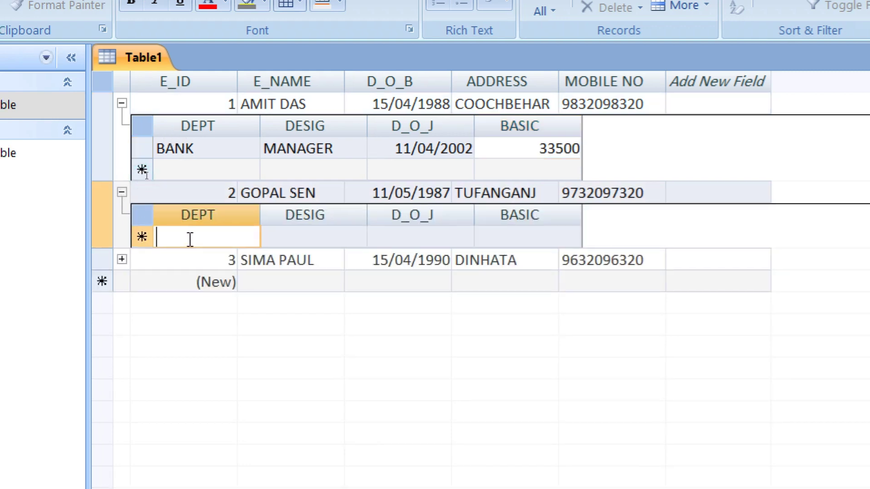
{"action": "type", "text": "BANK"}
{"action": "key", "text": "Tab"}
{"action": "type", "text": "ASST. "}
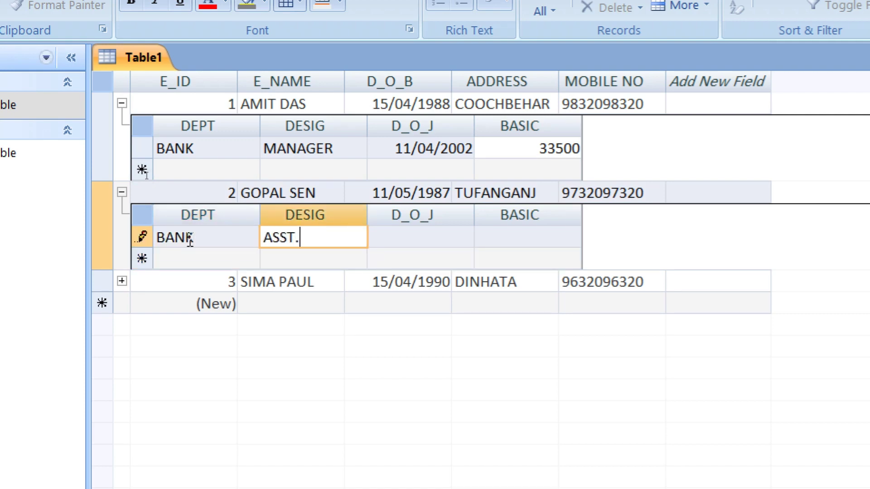
{"action": "type", "text": "MGR."}
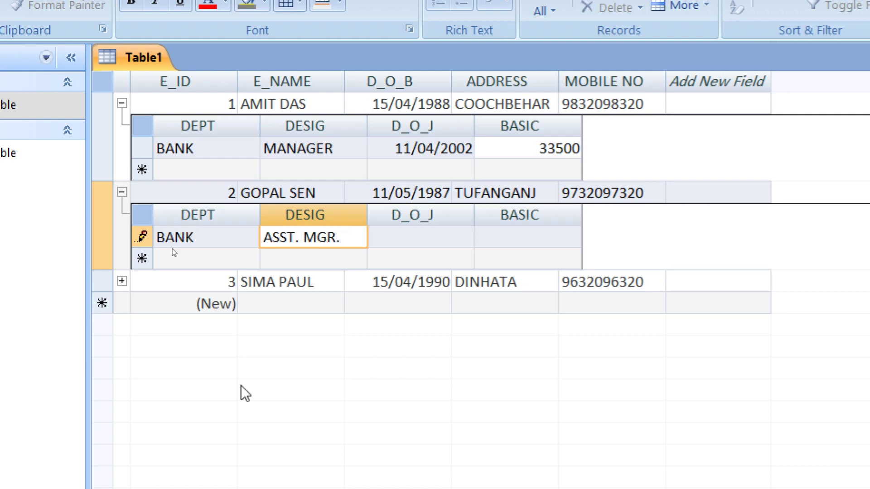
{"action": "key", "text": "Tab"}
{"action": "type", "text": "11/11/"}
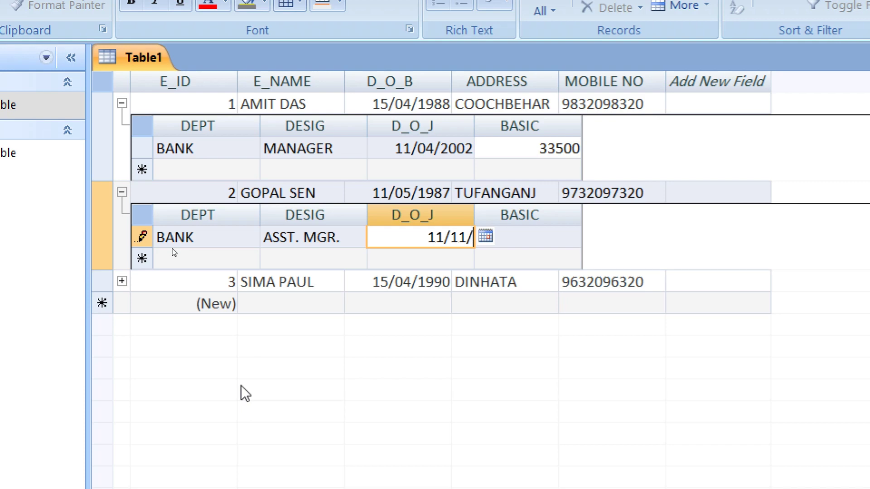
{"action": "type", "text": "2004"}
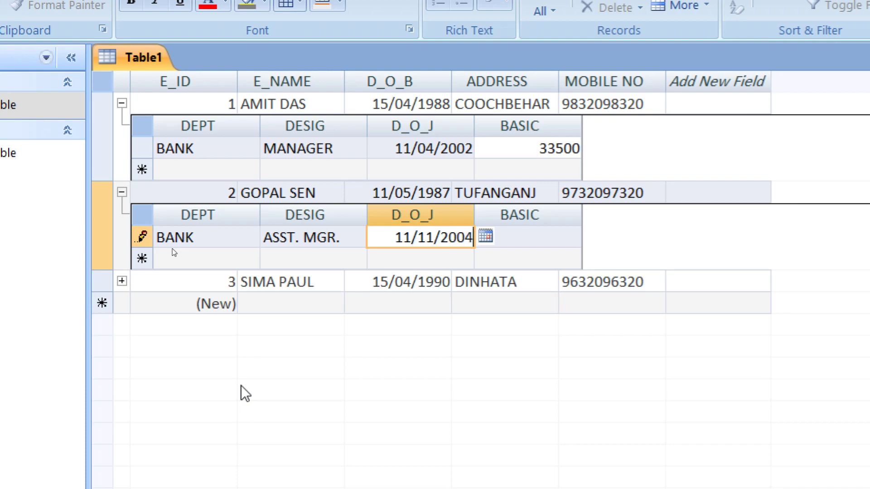
{"action": "key", "text": "Tab"}
{"action": "type", "text": "29500"}
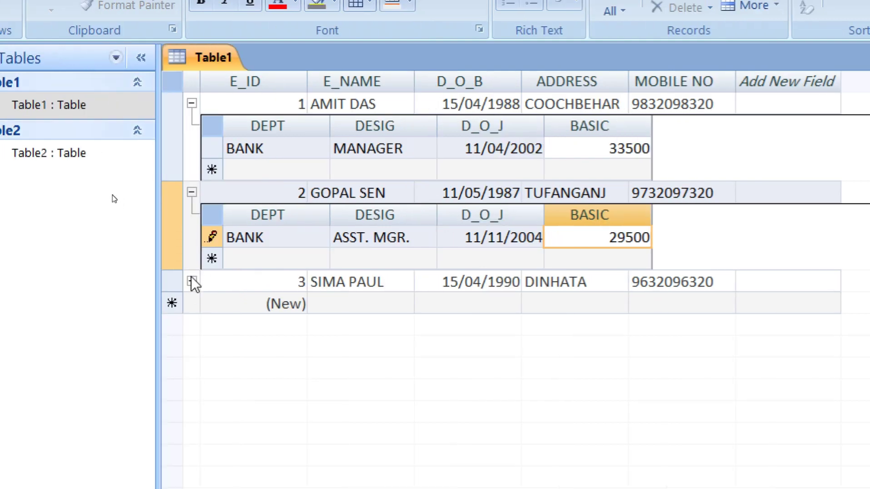
Give employee 3 job details BANK, TELLER, joined 09/02/2010, basic 19800.
{"action": "left_click", "coordinate": [192, 281]}
{"action": "left_click", "coordinate": [240, 323]}
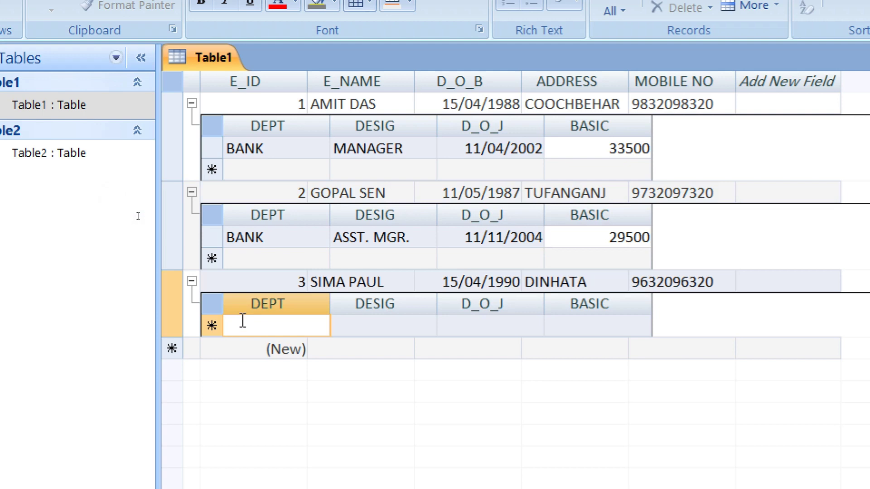
{"action": "type", "text": "BANK"}
{"action": "key", "text": "Tab"}
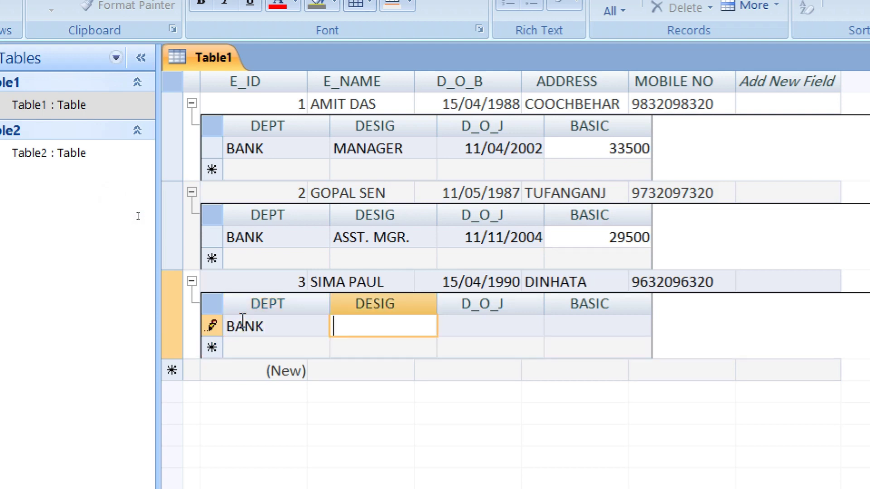
{"action": "type", "text": "TELLER"}
{"action": "key", "text": "Tab"}
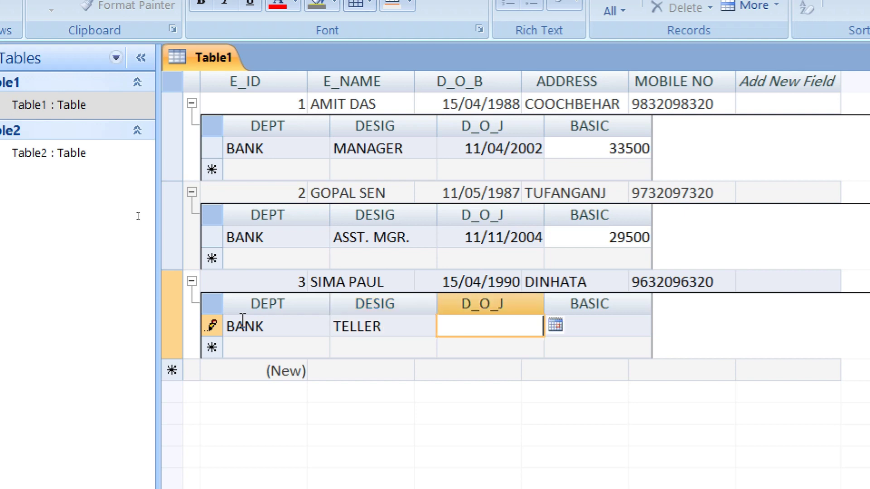
{"action": "type", "text": "09/02/200"}
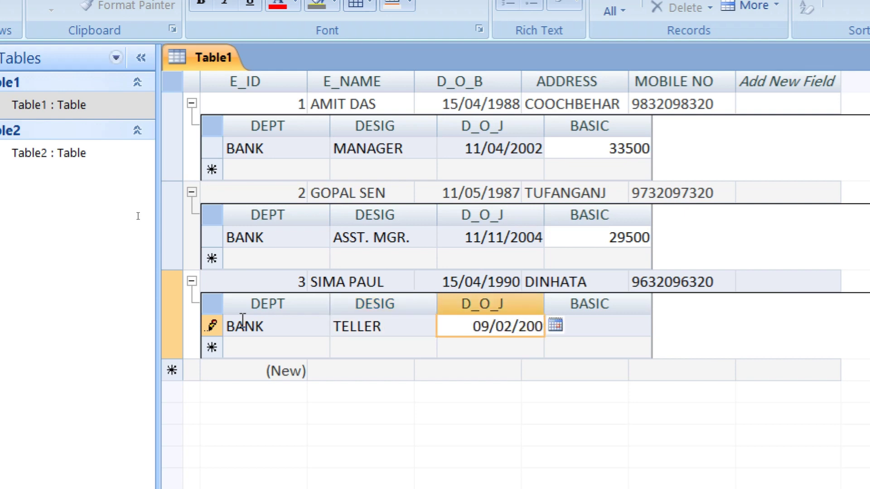
{"action": "key", "text": "BackSpace"}
{"action": "type", "text": "10"}
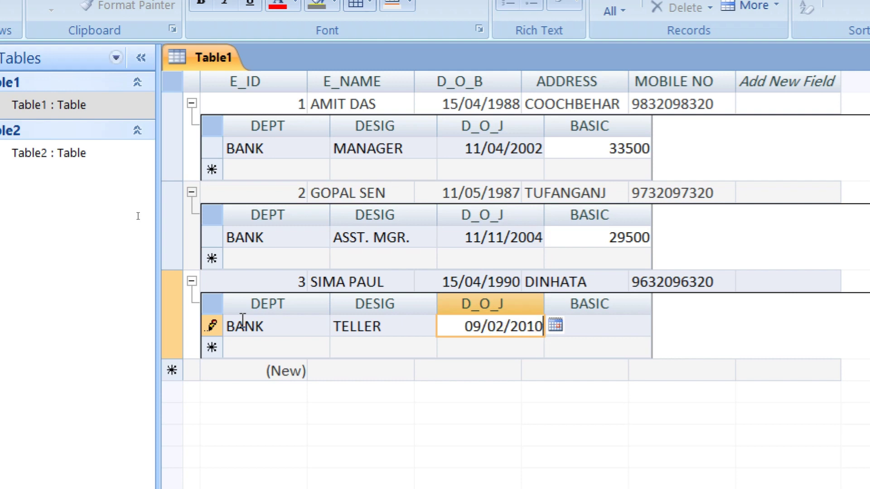
{"action": "key", "text": "Tab"}
{"action": "type", "text": "19"}
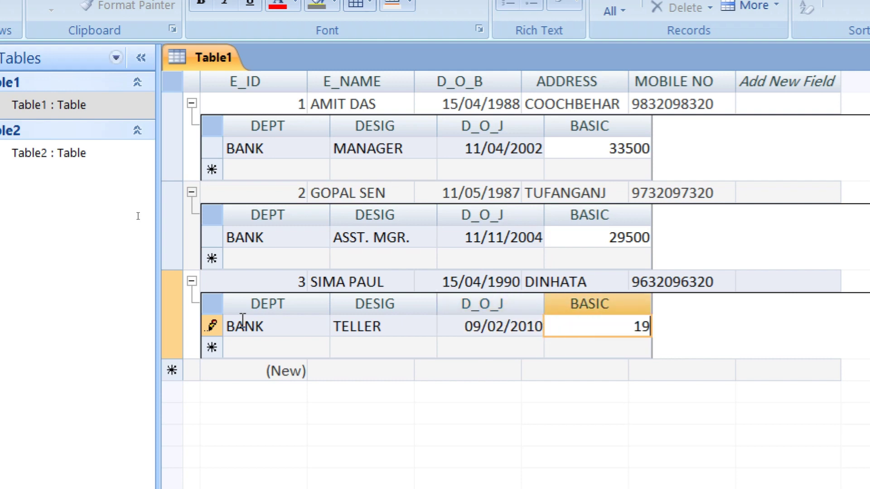
{"action": "type", "text": "800"}
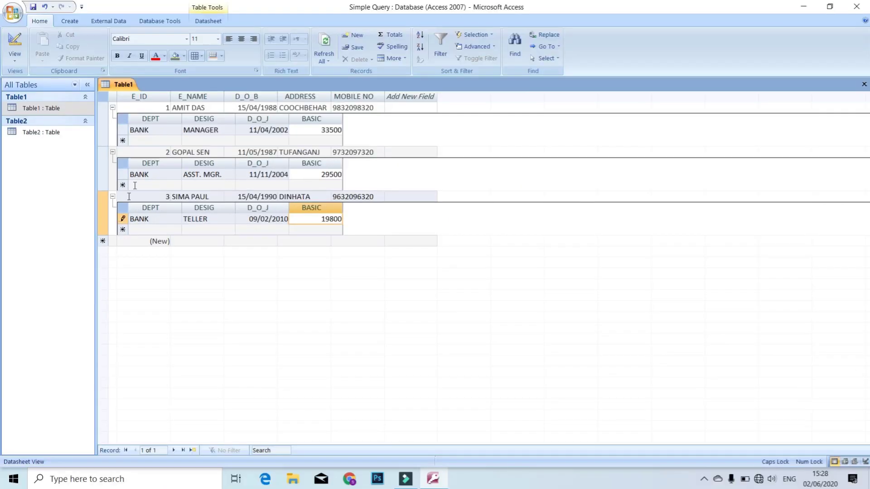
Collapse the three employees' job-detail subdatasheets, then save and close Table1.
{"action": "left_click", "coordinate": [112, 107]}
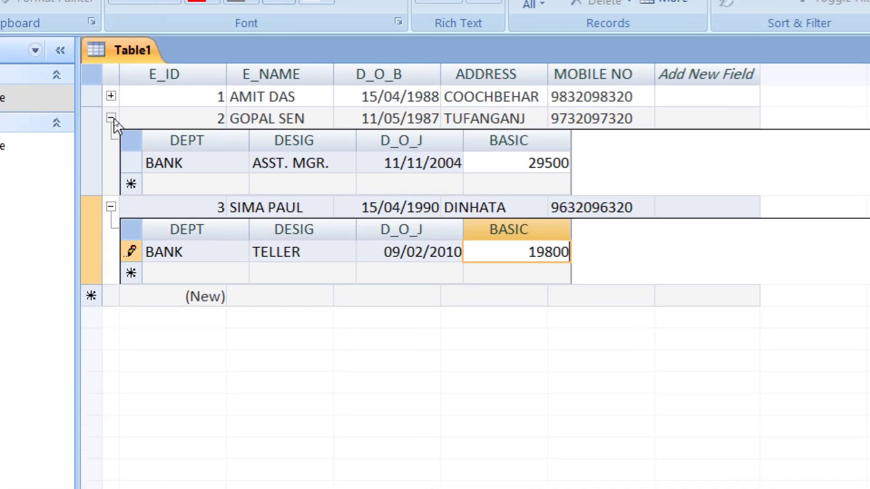
{"action": "left_click", "coordinate": [113, 119]}
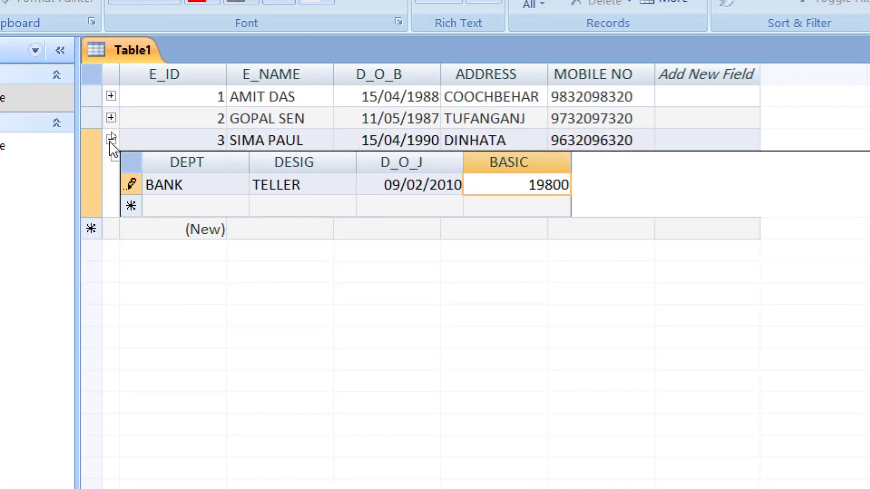
{"action": "left_click", "coordinate": [112, 140]}
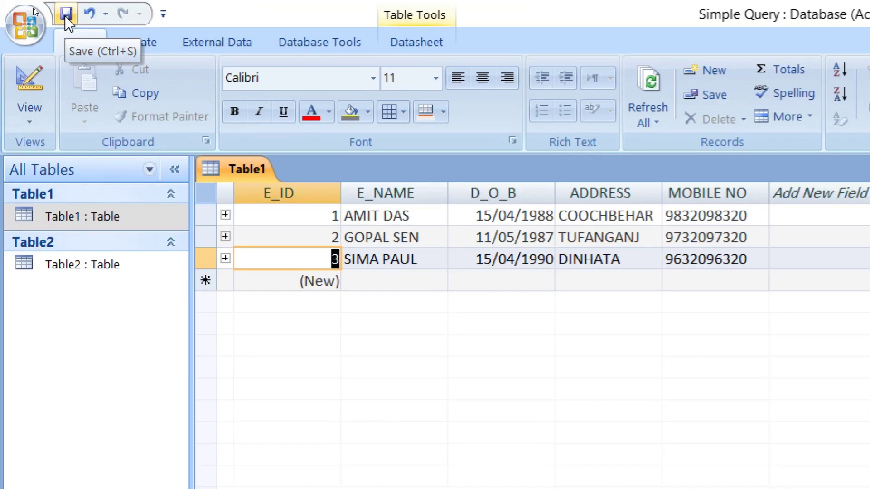
{"action": "left_click", "coordinate": [33, 7]}
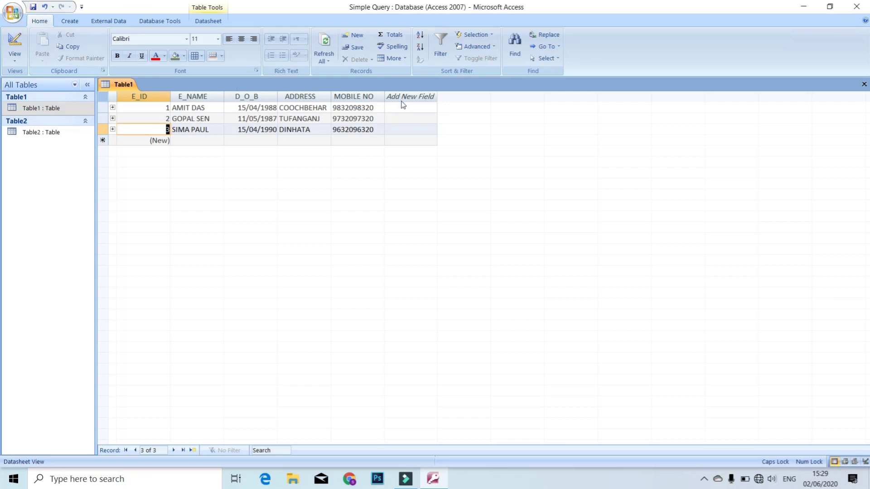
{"action": "left_click", "coordinate": [863, 84]}
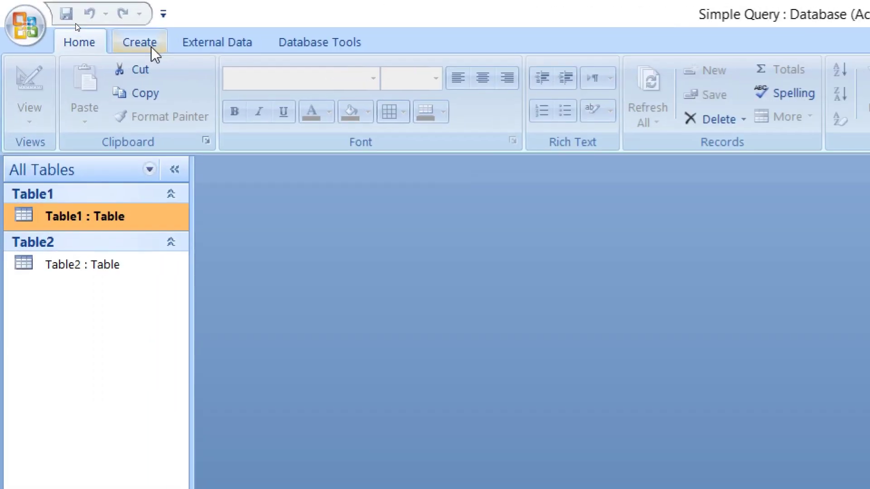
Start a new Query Design containing Table1 and Table2, joined on E_ID.
{"action": "left_click", "coordinate": [152, 48]}
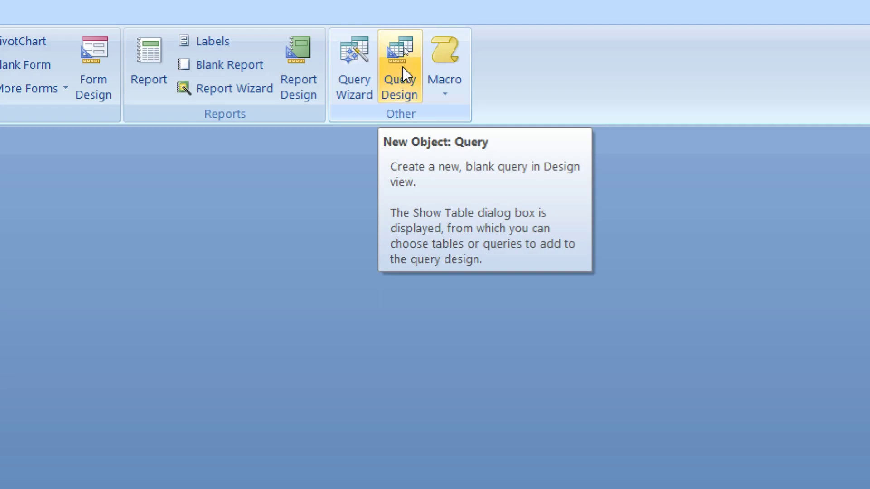
{"action": "left_click", "coordinate": [402, 67]}
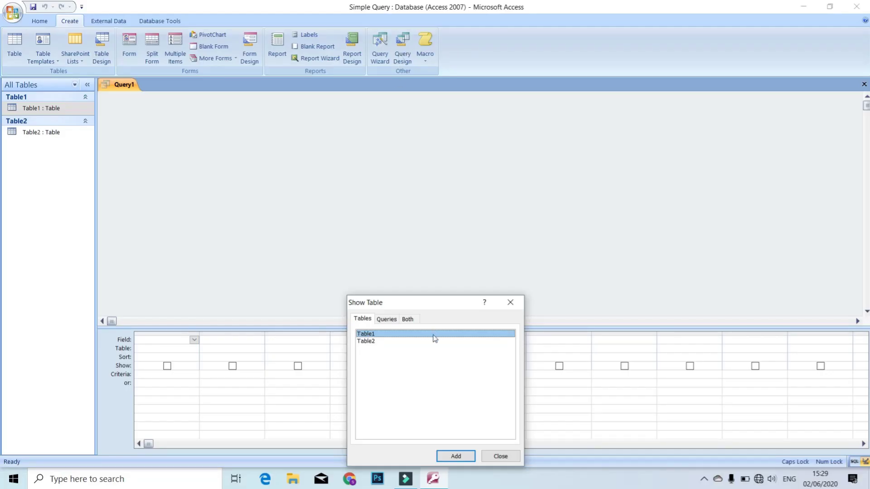
{"action": "left_click", "coordinate": [453, 457]}
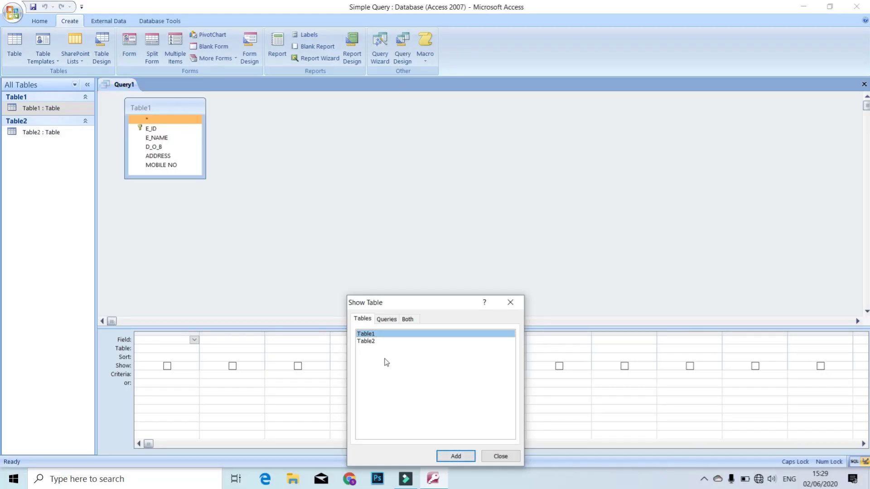
{"action": "left_click", "coordinate": [381, 341]}
{"action": "left_click", "coordinate": [458, 458]}
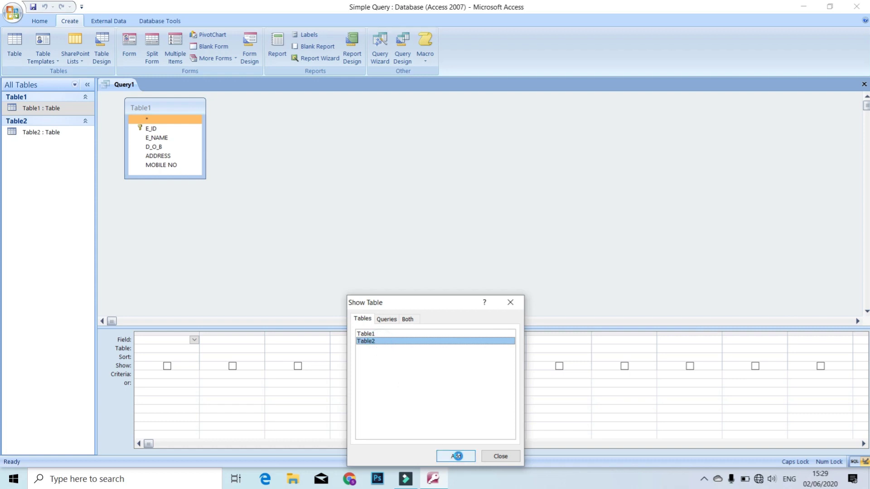
{"action": "left_click", "coordinate": [496, 460]}
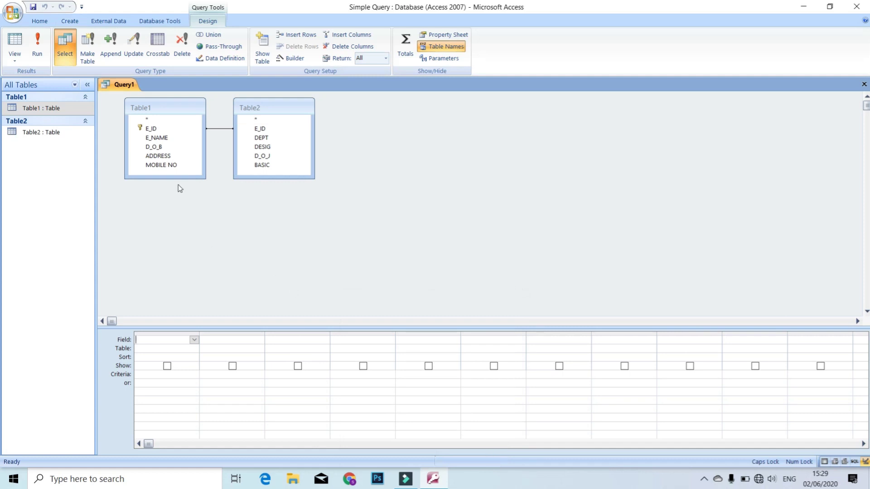
Put E_NAME from Table1 and DEPT, DESIG, BASIC from Table2 into the query grid.
{"action": "double_click", "coordinate": [175, 141]}
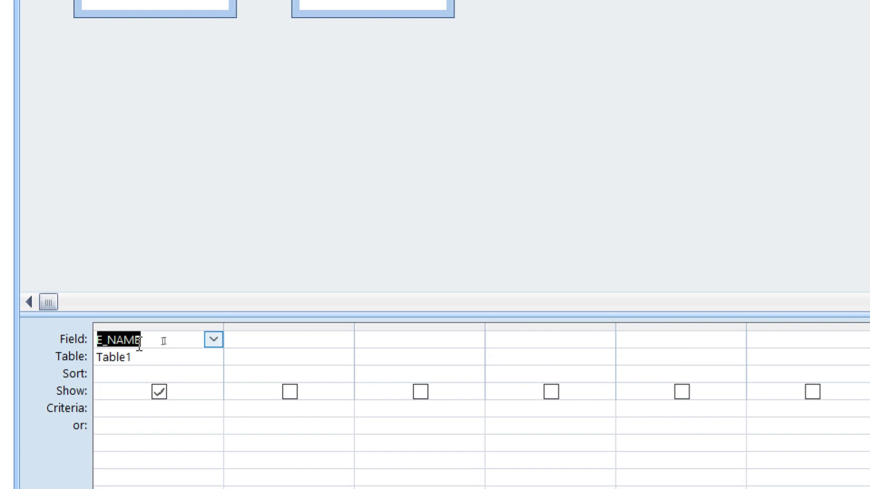
{"action": "left_click", "coordinate": [160, 340]}
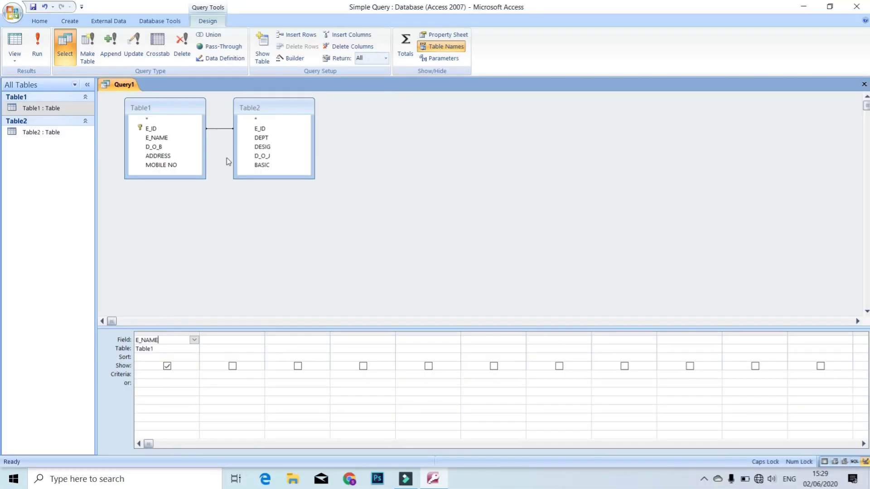
{"action": "double_click", "coordinate": [259, 138]}
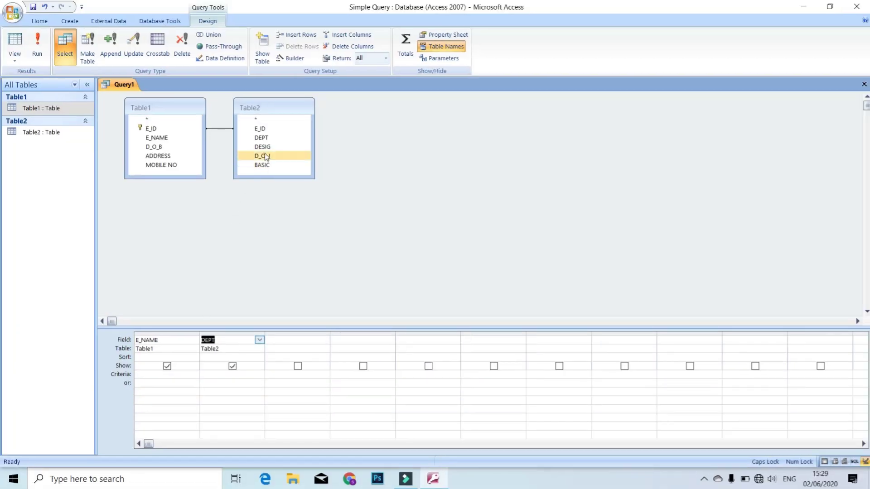
{"action": "double_click", "coordinate": [265, 147]}
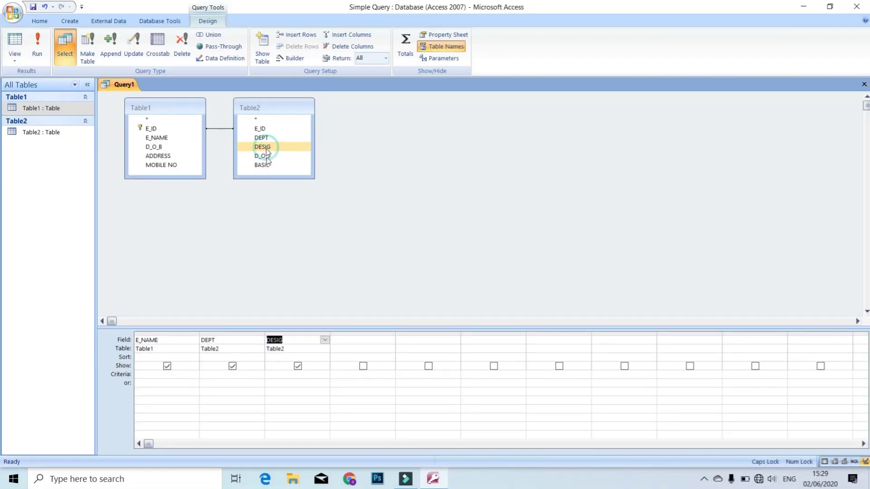
{"action": "double_click", "coordinate": [268, 166]}
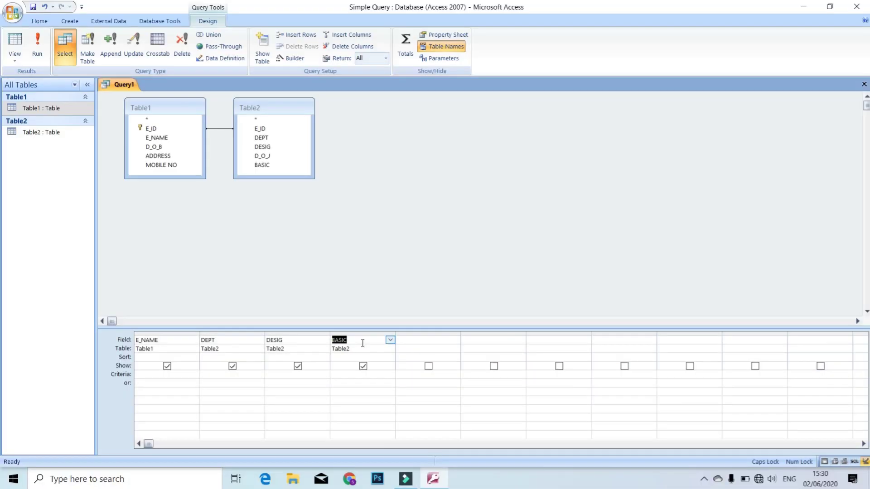
Add calculated fields DA: [BASIC]*52/100 and TA: [BASIC]*18/100 to the grid.
{"action": "key", "text": "Tab"}
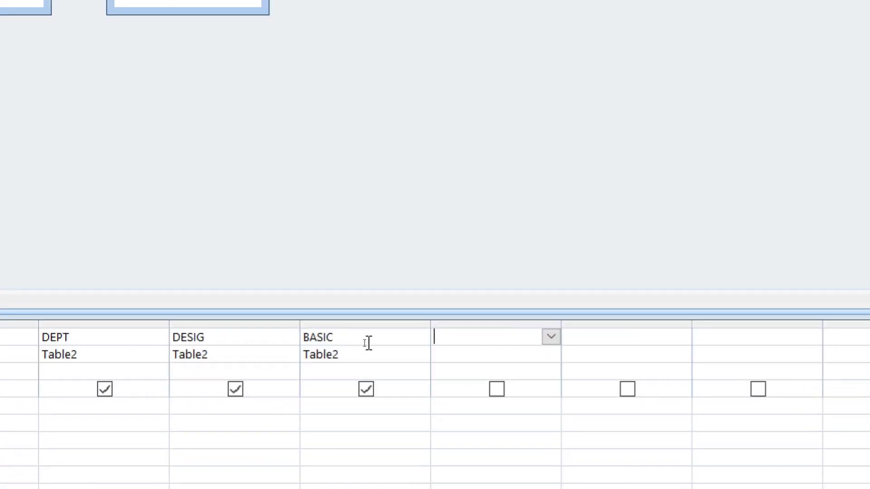
{"action": "type", "text": "DA:[BASI"}
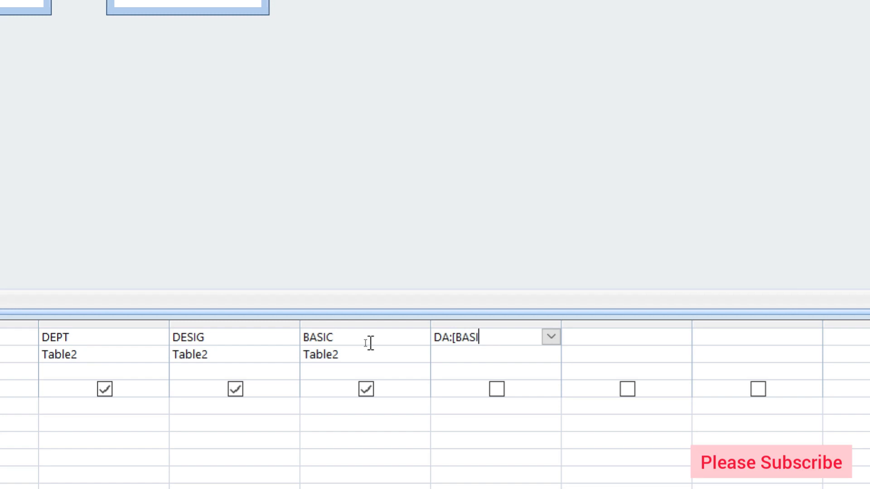
{"action": "type", "text": "C]*52/100"}
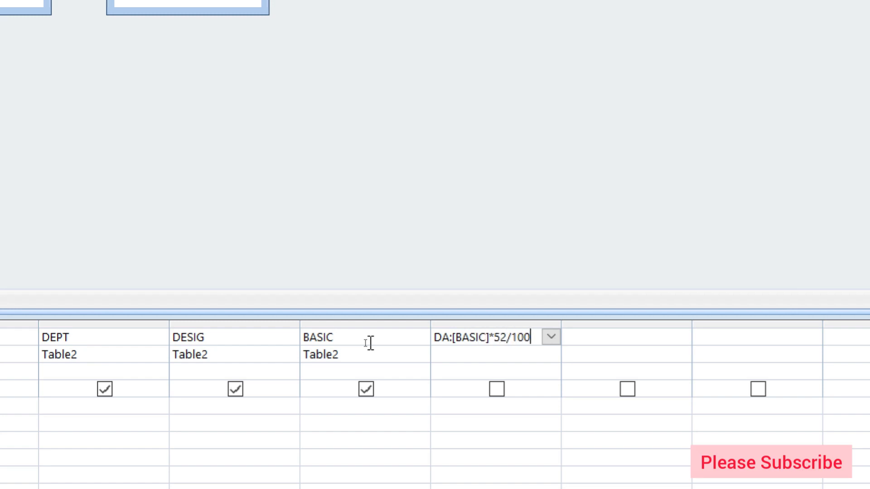
{"action": "key", "text": "Tab"}
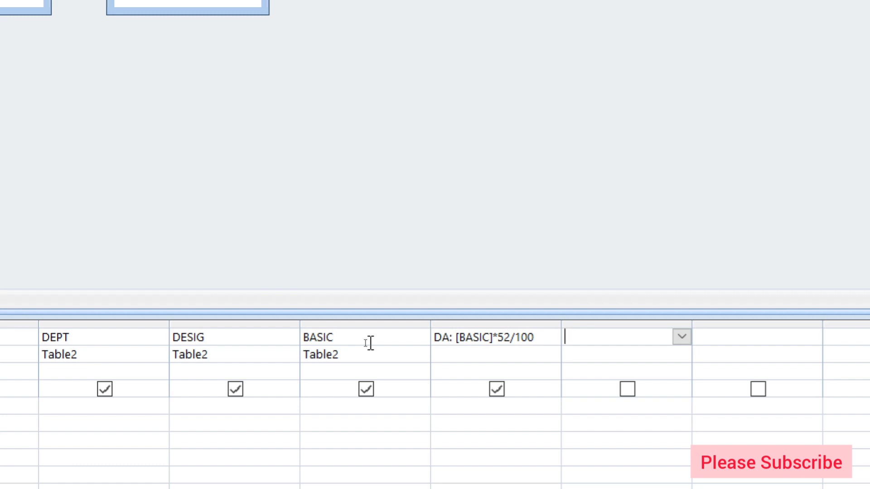
{"action": "type", "text": "TA"}
{"action": "key", "text": "Delete"}
{"action": "type", "text": ":[BASIC]*"}
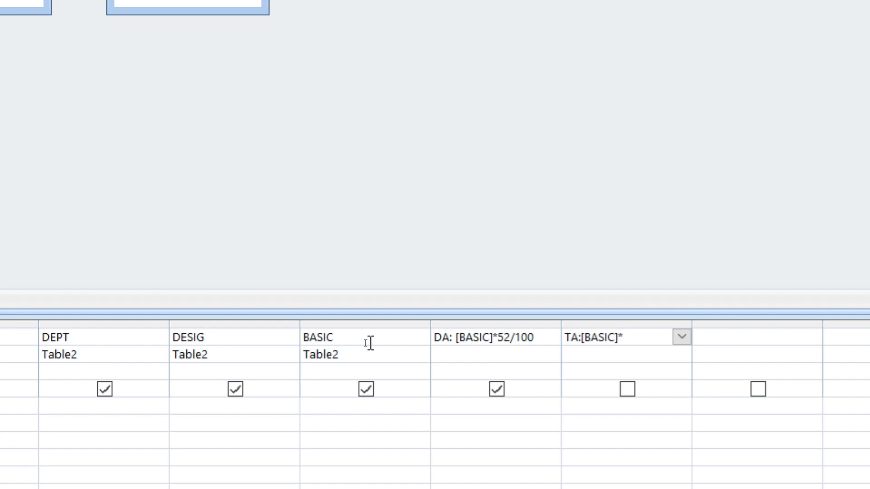
{"action": "type", "text": "18/100"}
{"action": "key", "text": "Tab"}
Add HRA: [BASIC]*12/100 and begin a GROSS column.
{"action": "type", "text": "HRA:"}
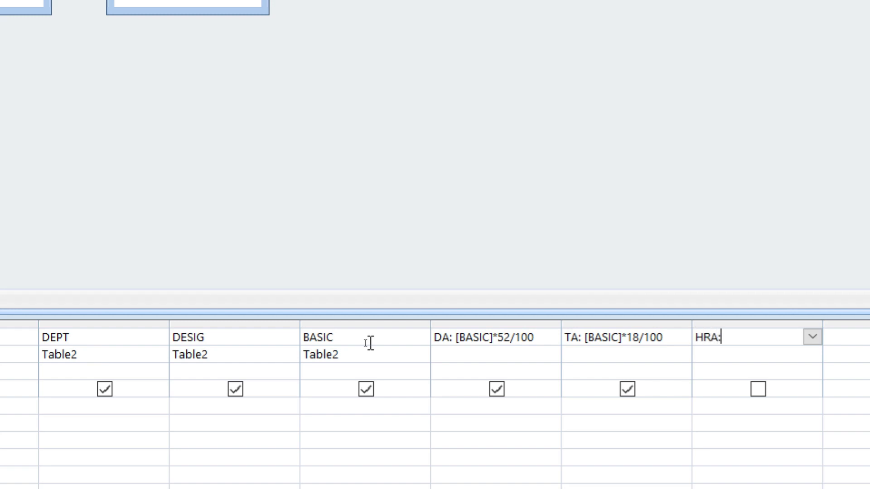
{"action": "type", "text": "[BASIC]*12/100"}
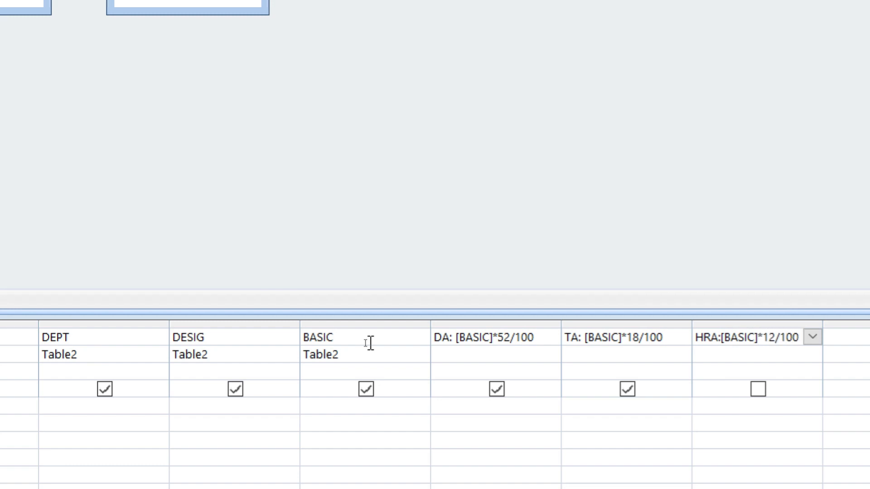
{"action": "key", "text": "Tab"}
{"action": "type", "text": "GROSS"}
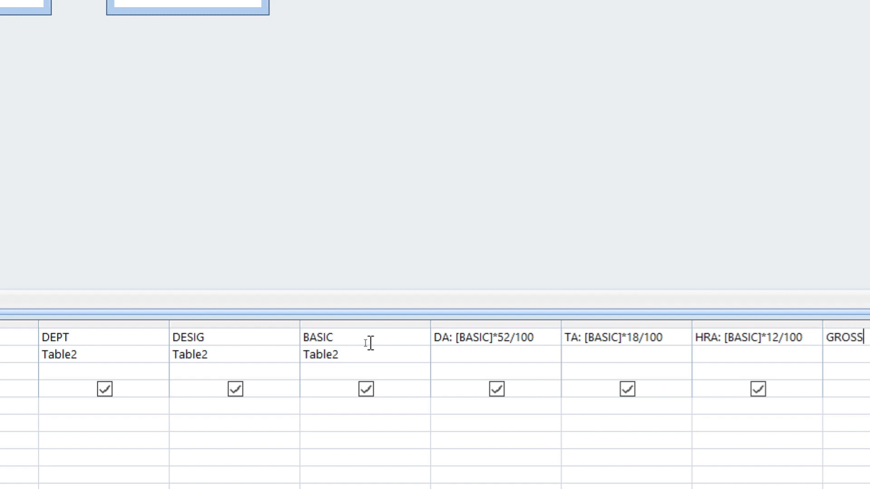
{"action": "type", "text": ":"}
Finish GROSS as [BASIC]+[DA]+[TA]+[HRA], add PF: [GROSS]*8/100, and enter NET: [GROSS]-[PF].
{"action": "scroll", "coordinate": [762, 327], "scroll_direction": "right", "scroll_amount": 3}
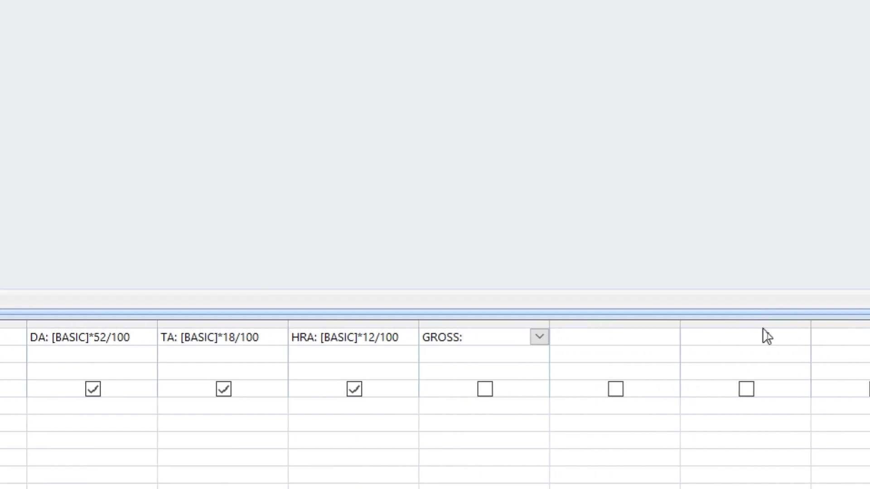
{"action": "type", "text": "[BA"}
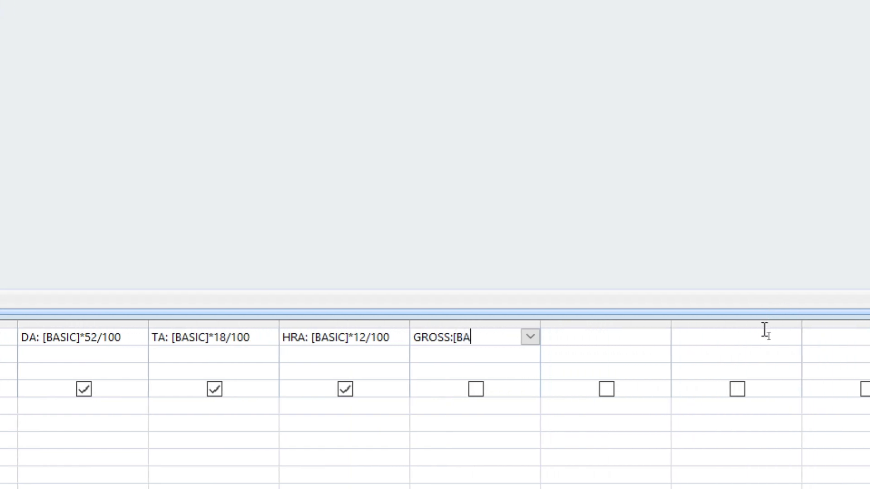
{"action": "type", "text": "SIC]+[DA"}
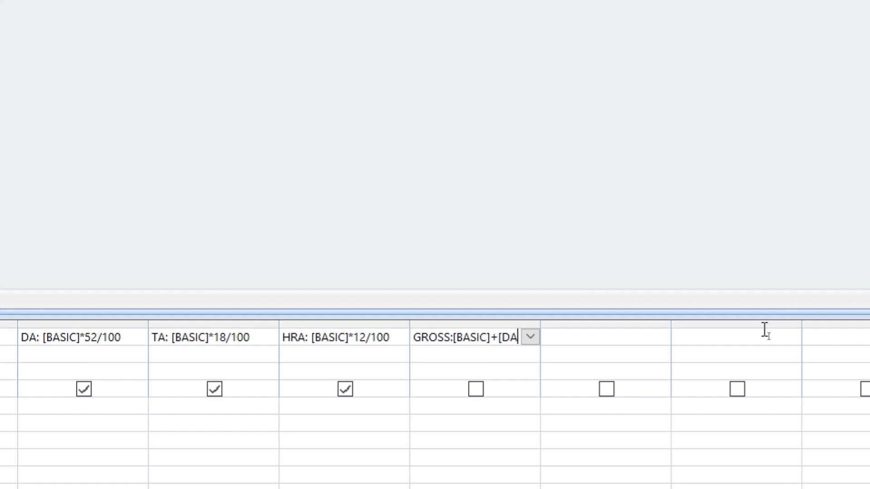
{"action": "type", "text": "]+["}
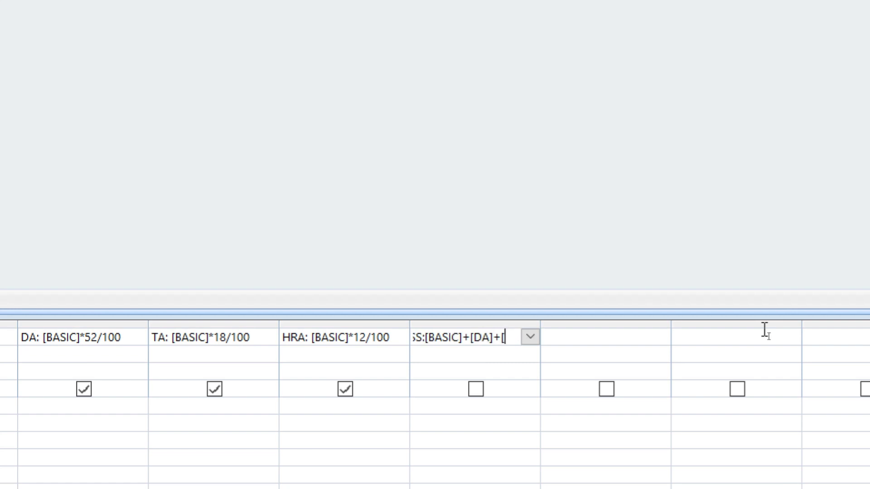
{"action": "type", "text": "TA]"}
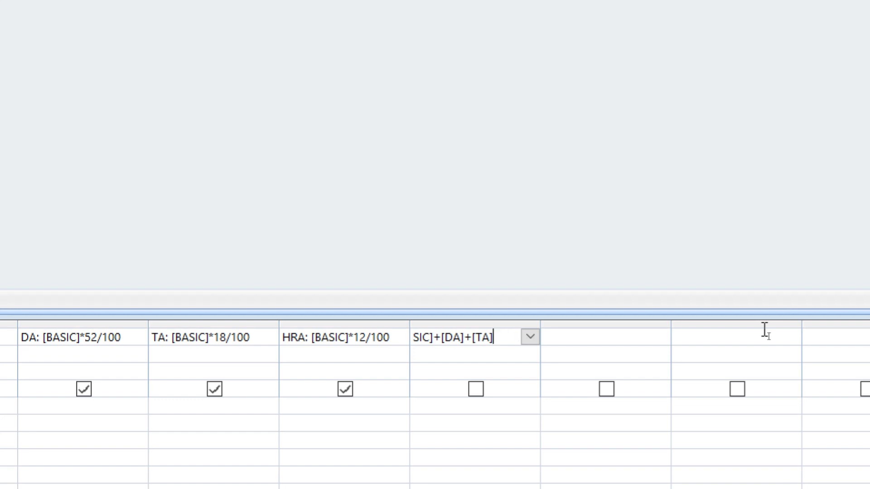
{"action": "type", "text": "+[HRA]"}
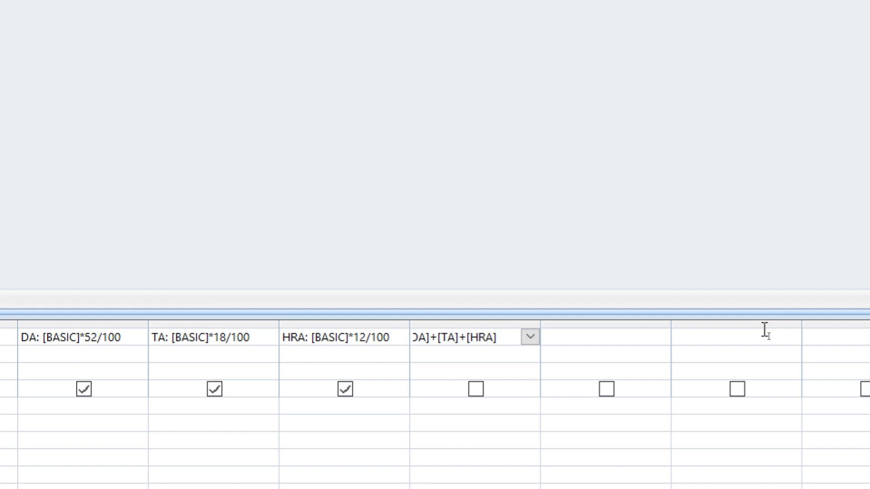
{"action": "key", "text": "Tab"}
{"action": "type", "text": "P"}
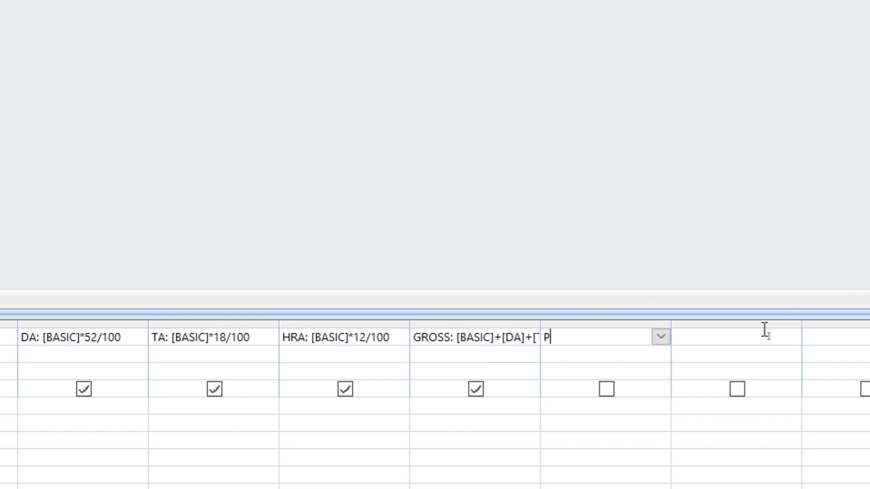
{"action": "type", "text": "F:[GROSS]*8/1"}
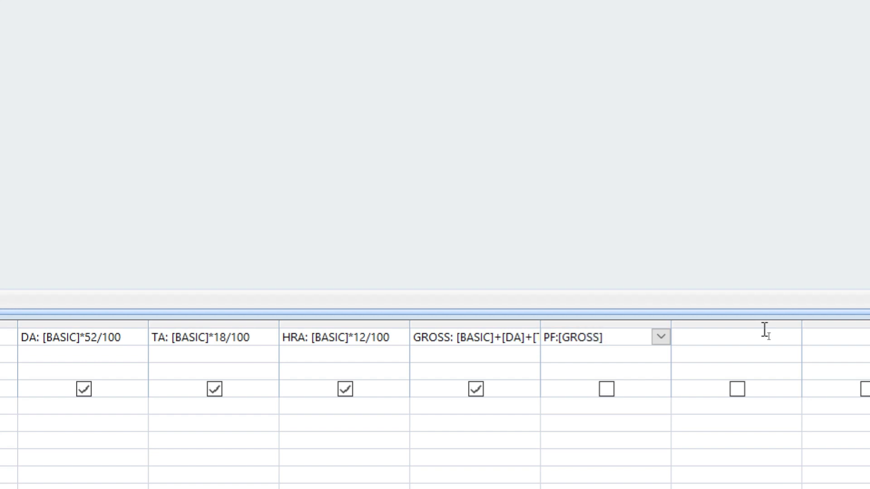
{"action": "type", "text": "00"}
{"action": "key", "text": "Tab"}
{"action": "type", "text": "NET"}
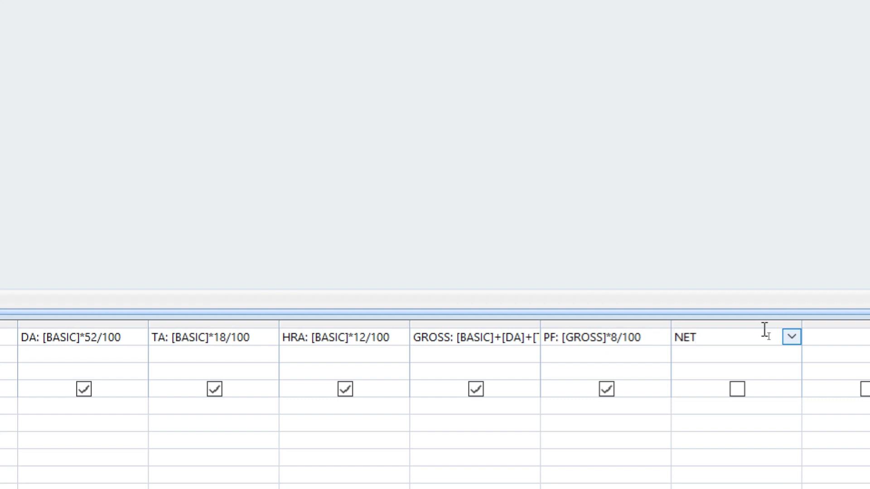
{"action": "type", "text": ":[GROSS]-[PF"}
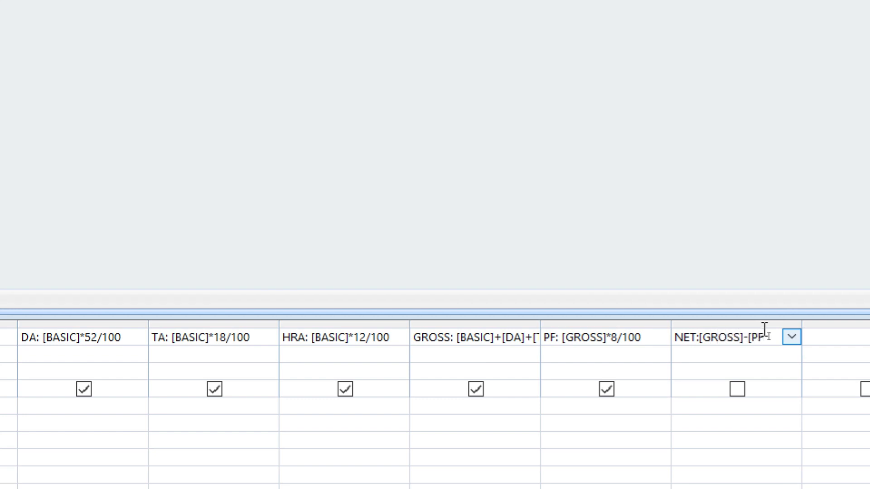
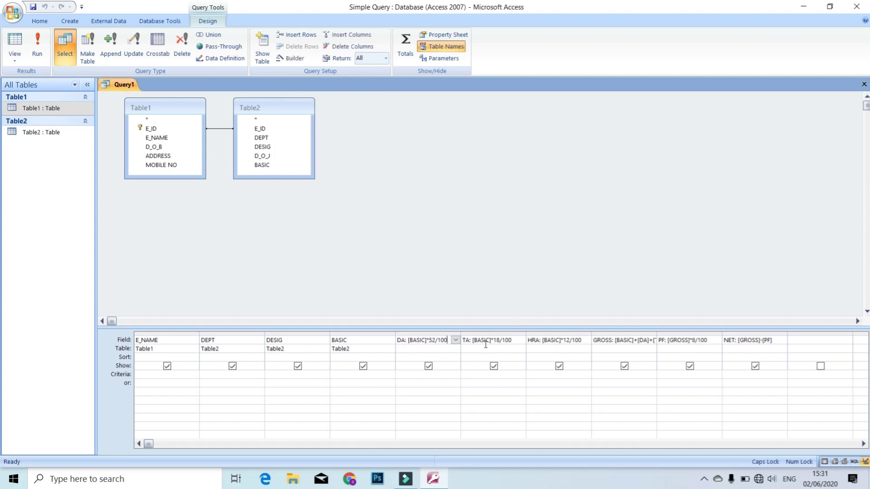
{"action": "right_click", "coordinate": [486, 340]}
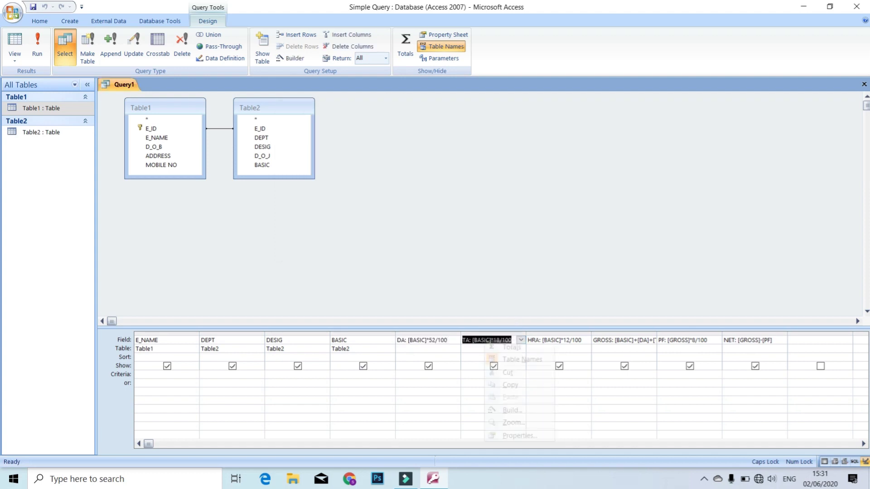
{"action": "left_click", "coordinate": [507, 423]}
{"action": "left_click", "coordinate": [323, 144]}
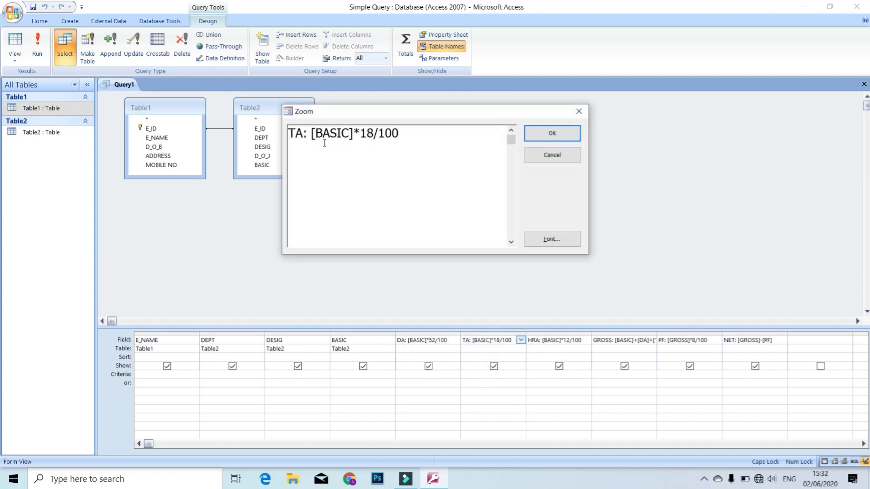
{"action": "left_click", "coordinate": [552, 133]}
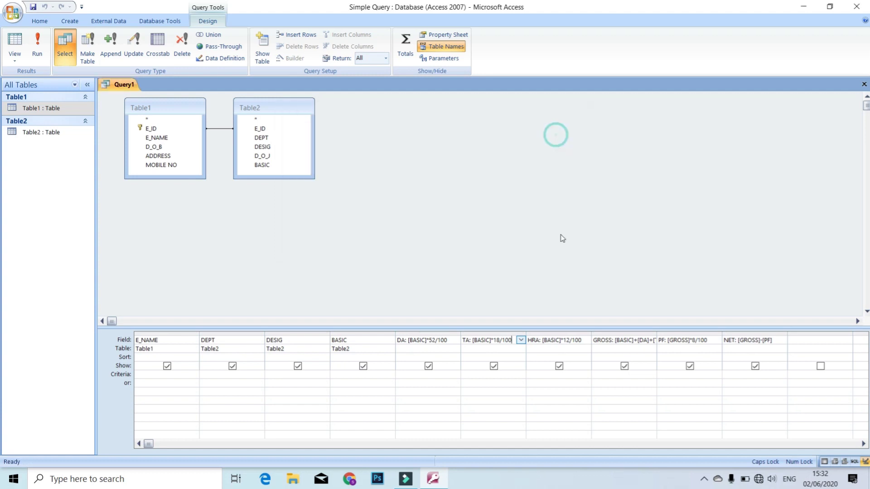
{"action": "left_click", "coordinate": [553, 343]}
{"action": "right_click", "coordinate": [553, 343]}
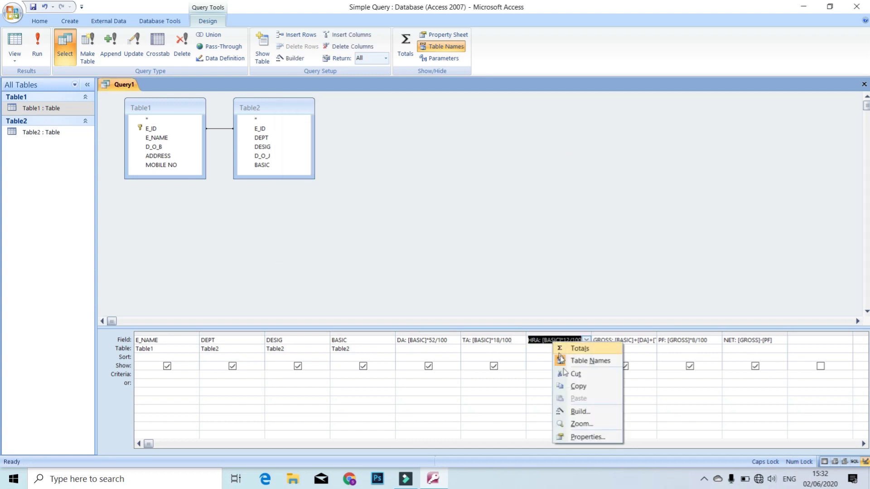
{"action": "left_click", "coordinate": [566, 423]}
{"action": "left_click", "coordinate": [451, 157]}
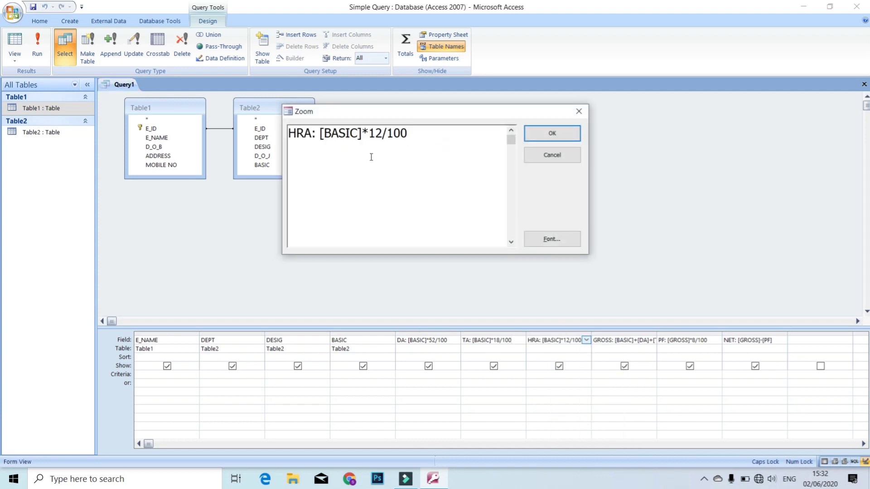
{"action": "left_click", "coordinate": [552, 133]}
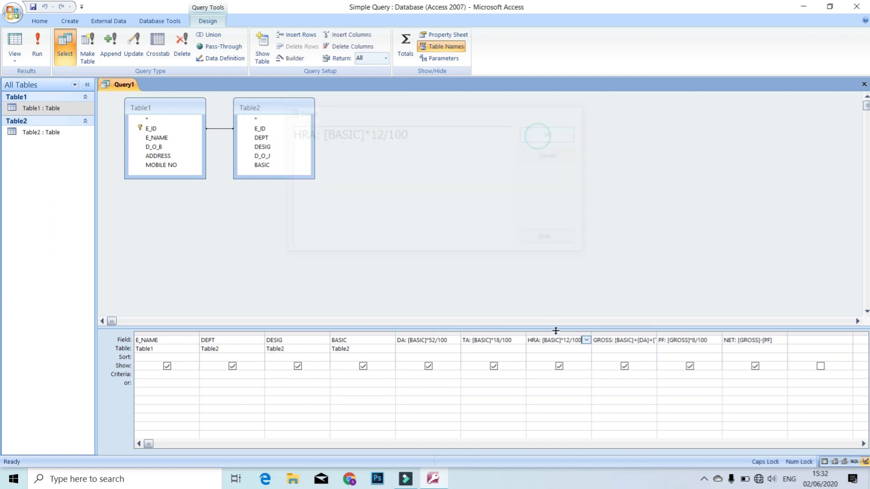
{"action": "right_click", "coordinate": [616, 342]}
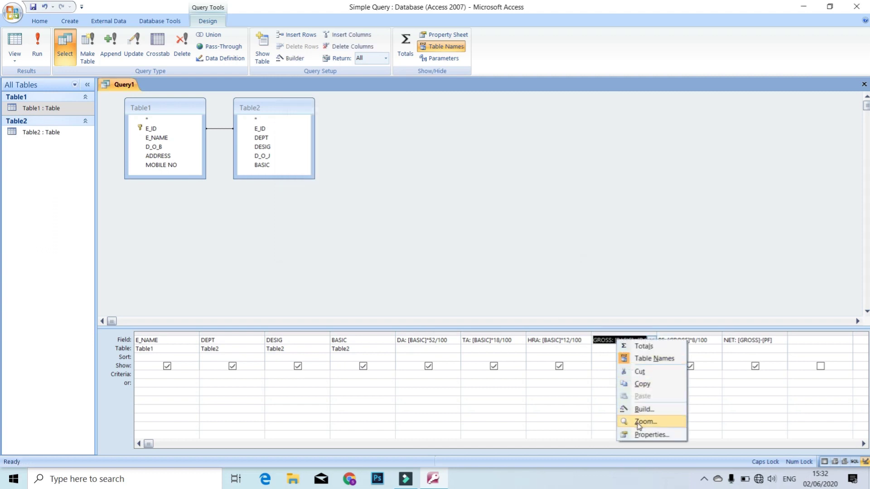
{"action": "left_click", "coordinate": [639, 421]}
{"action": "left_click", "coordinate": [487, 136]}
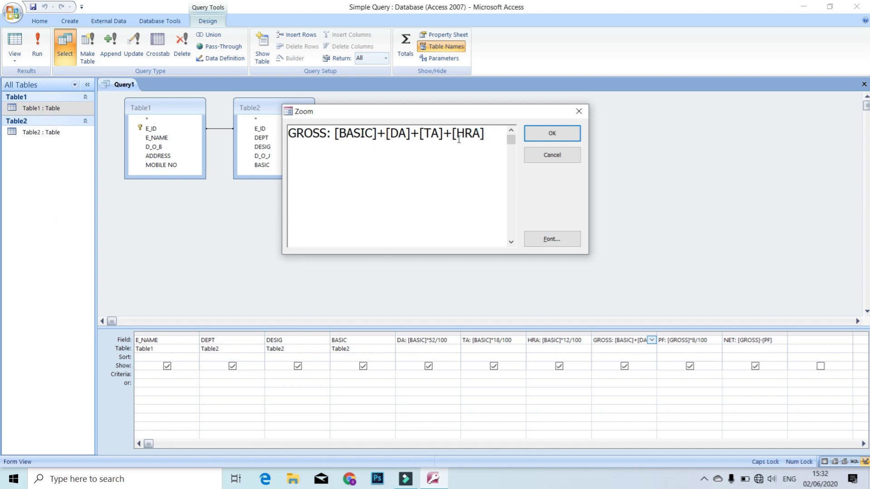
{"action": "left_click", "coordinate": [551, 133]}
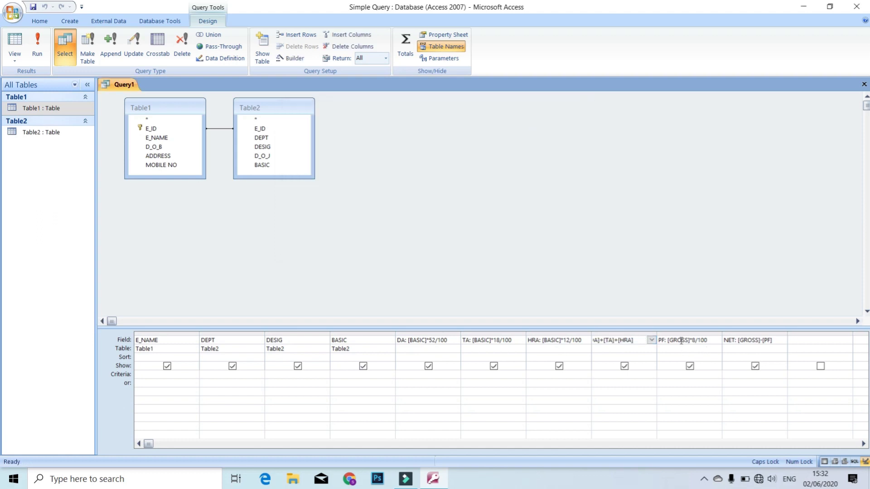
{"action": "right_click", "coordinate": [683, 345]}
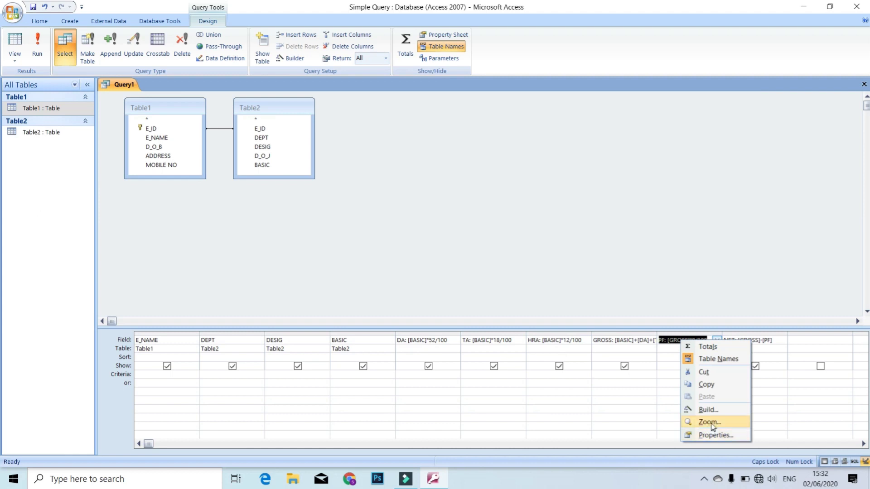
{"action": "left_click", "coordinate": [709, 423]}
{"action": "left_click", "coordinate": [467, 161]}
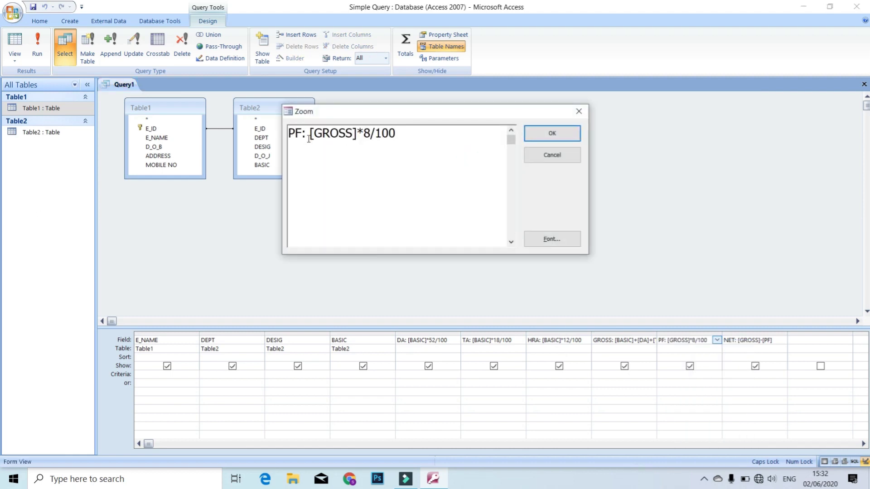
{"action": "left_click", "coordinate": [549, 138]}
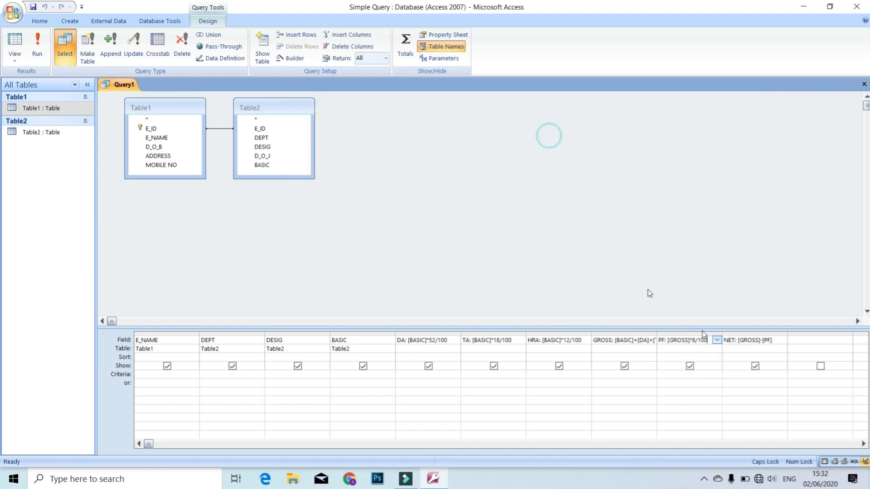
{"action": "left_click", "coordinate": [738, 339]}
{"action": "right_click", "coordinate": [738, 340]}
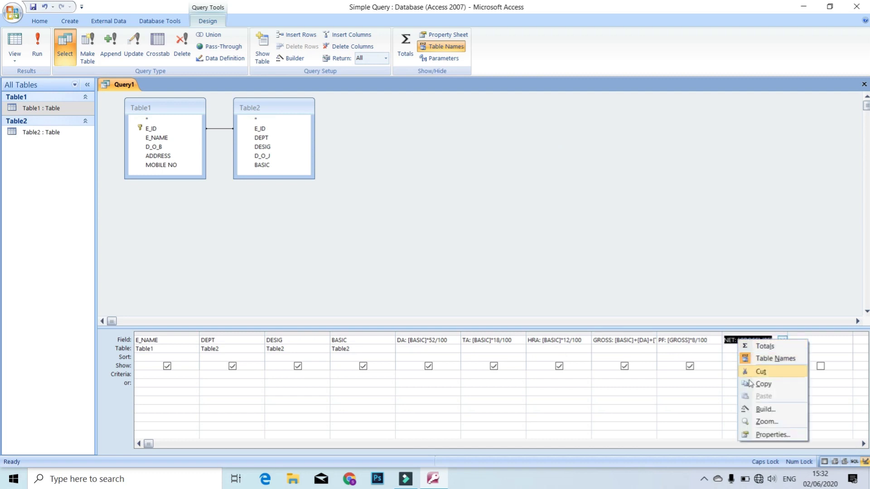
{"action": "left_click", "coordinate": [754, 422]}
{"action": "left_click", "coordinate": [452, 173]}
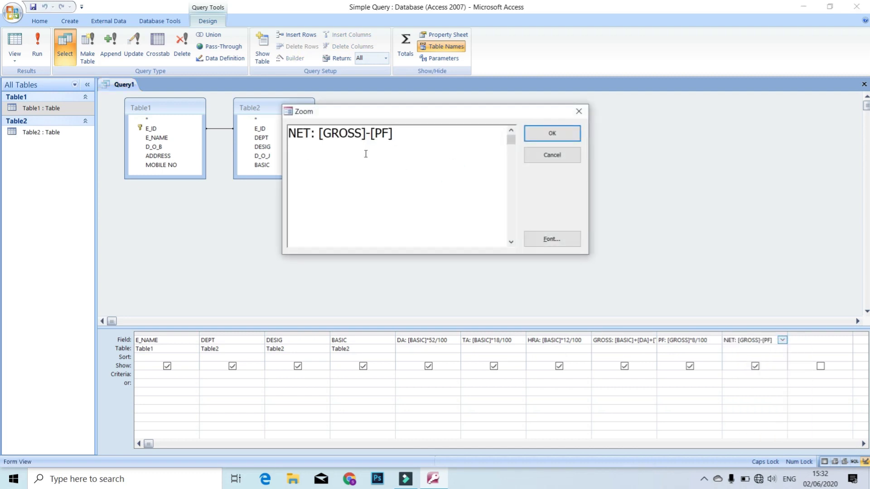
{"action": "left_click", "coordinate": [548, 136]}
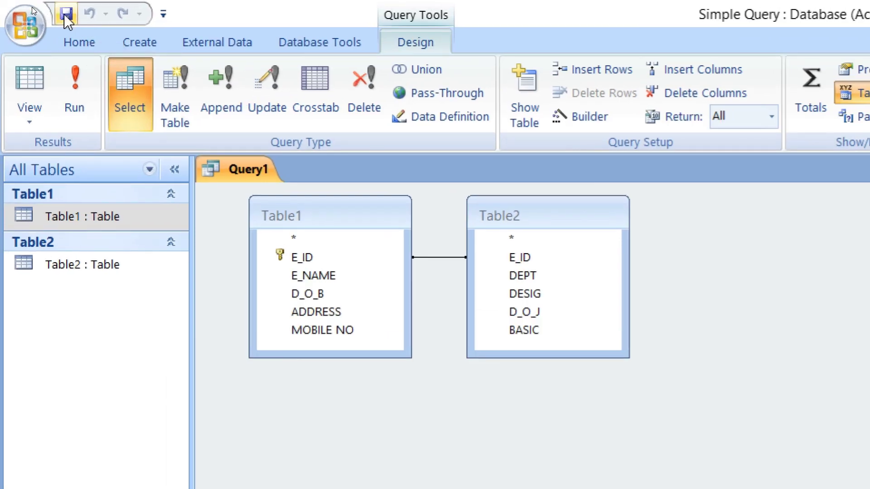
Save the query with the name 'Salary Chart'.
{"action": "left_click", "coordinate": [64, 15]}
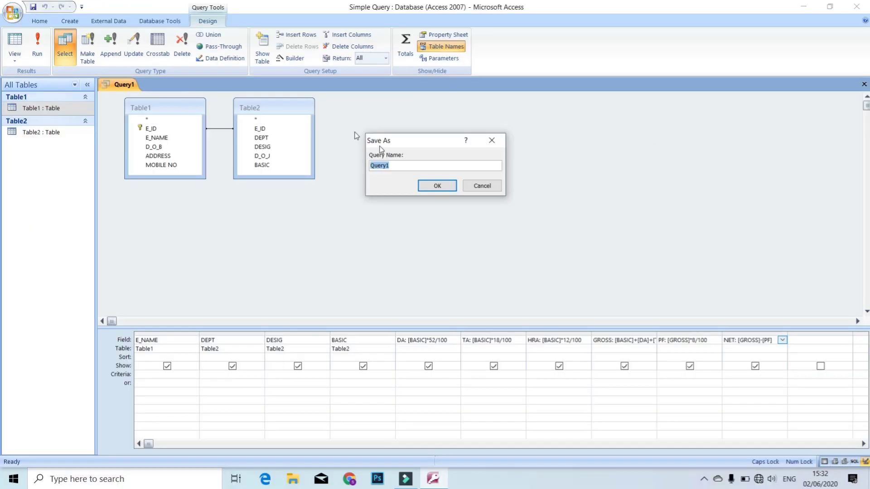
{"action": "key", "text": "Caps_Lock"}
{"action": "type", "text": "Salary Chart"}
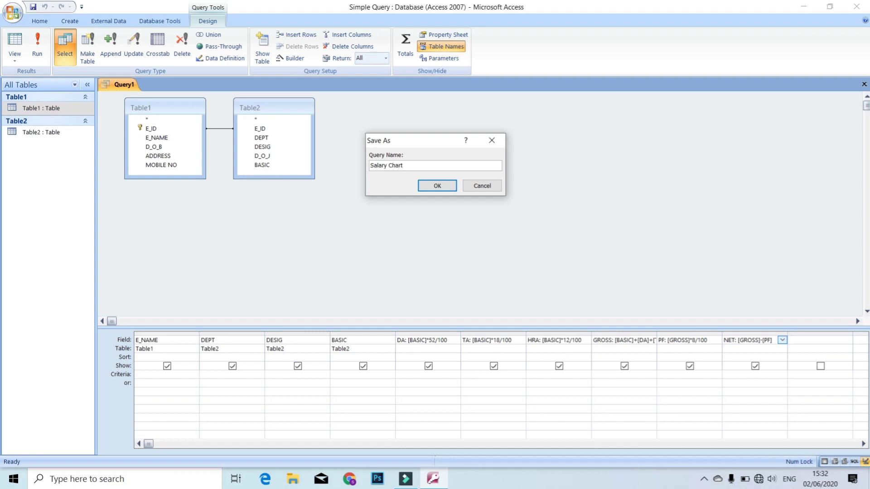
{"action": "left_click", "coordinate": [435, 192]}
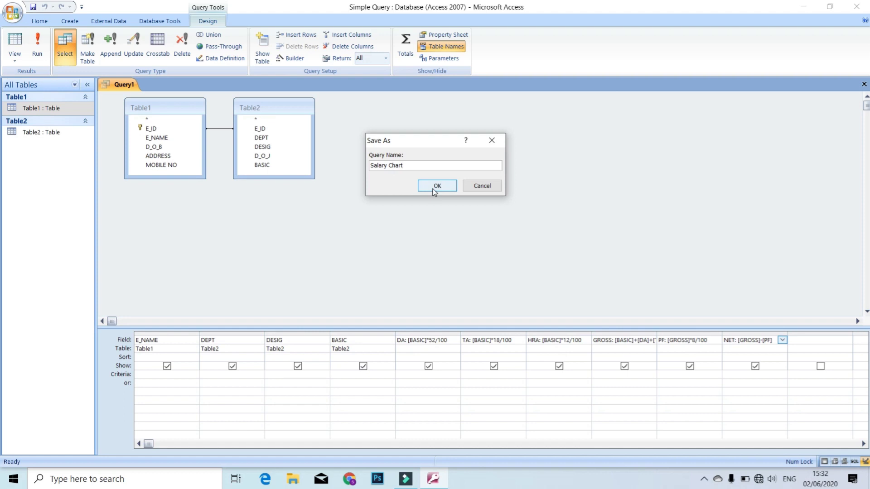
{"action": "left_click", "coordinate": [434, 192]}
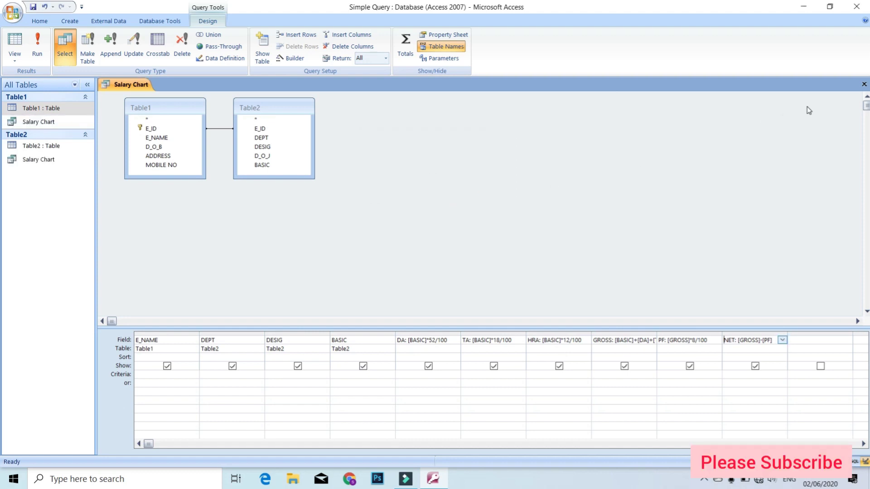
Close the Salary Chart query tab, leaving it listed under Table1 and Table2.
{"action": "left_click", "coordinate": [864, 84]}
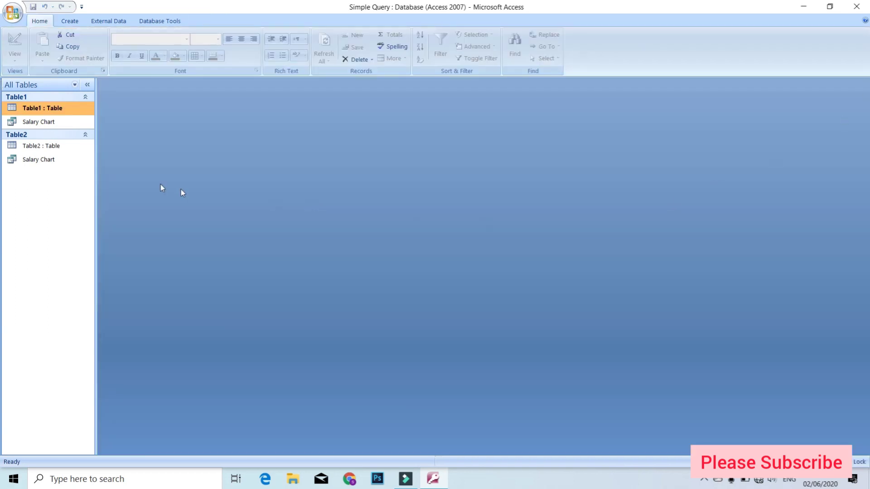